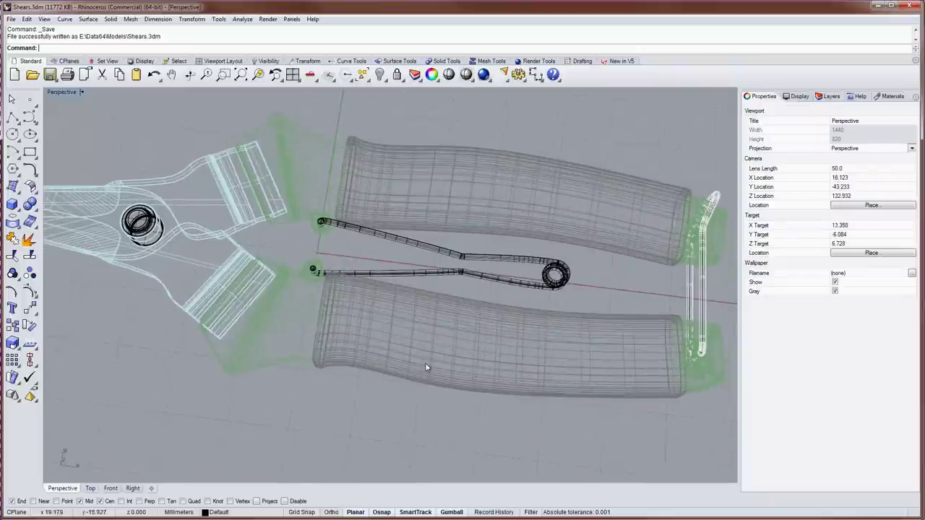
- Set the Perspective viewport's display mode to Rendered
left_click(798, 97)
left_click(863, 117)
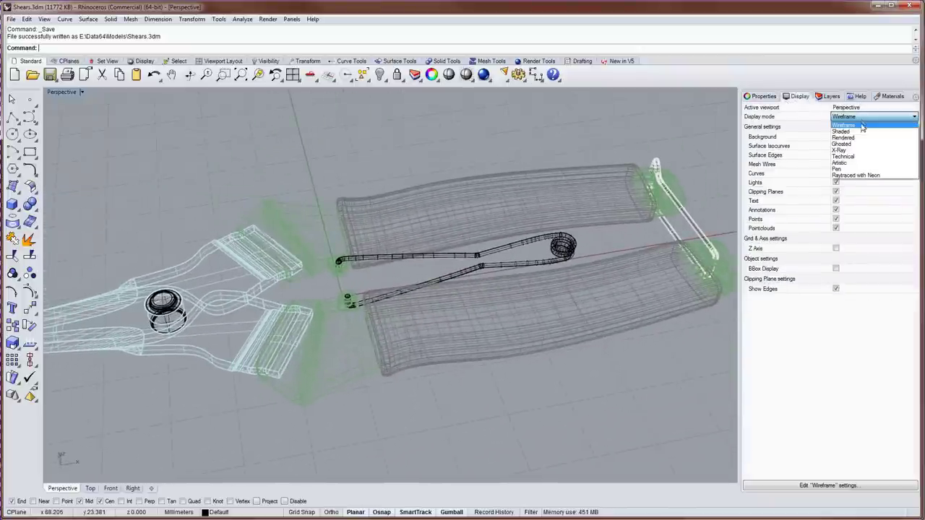
left_click(863, 138)
right_click_drag(470, 149, 334, 257)
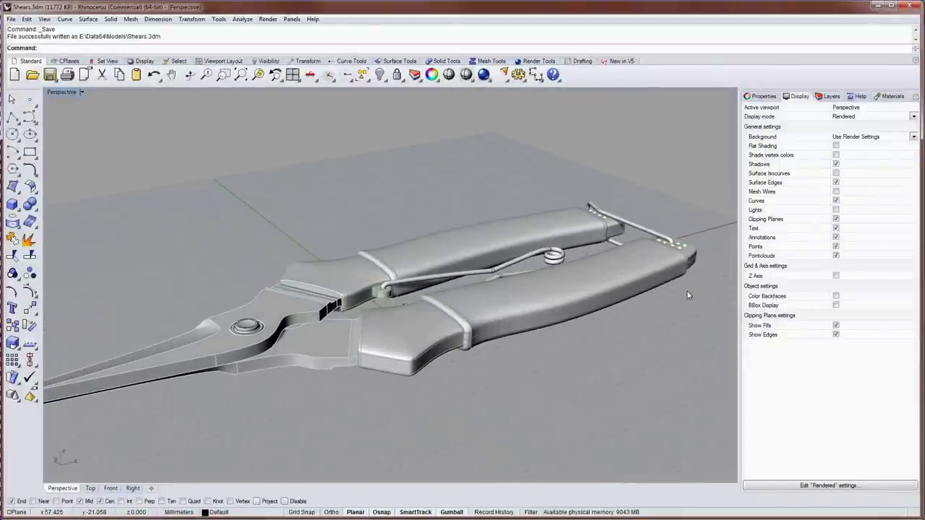
- Examine the rim of the nearer grip up close, switching surface edge display off and back on for comparison
scroll(539, 294, "up", 3)
scroll(539, 294, "up", 8)
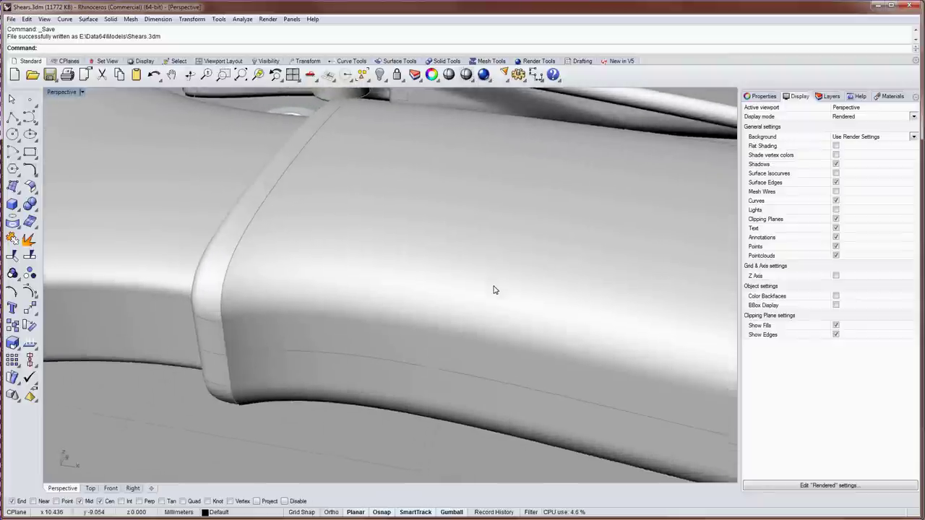
right_click_drag(493, 289, 304, 275)
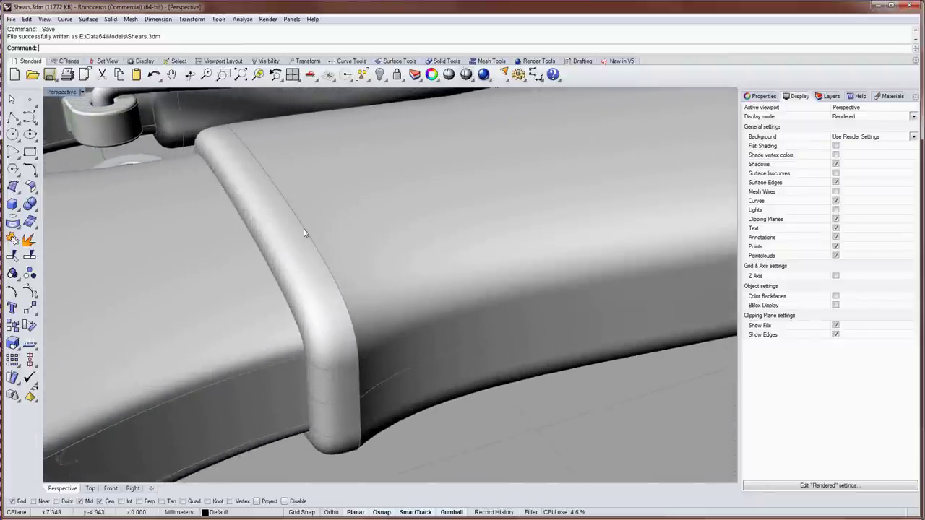
left_click(836, 183)
left_click(837, 182)
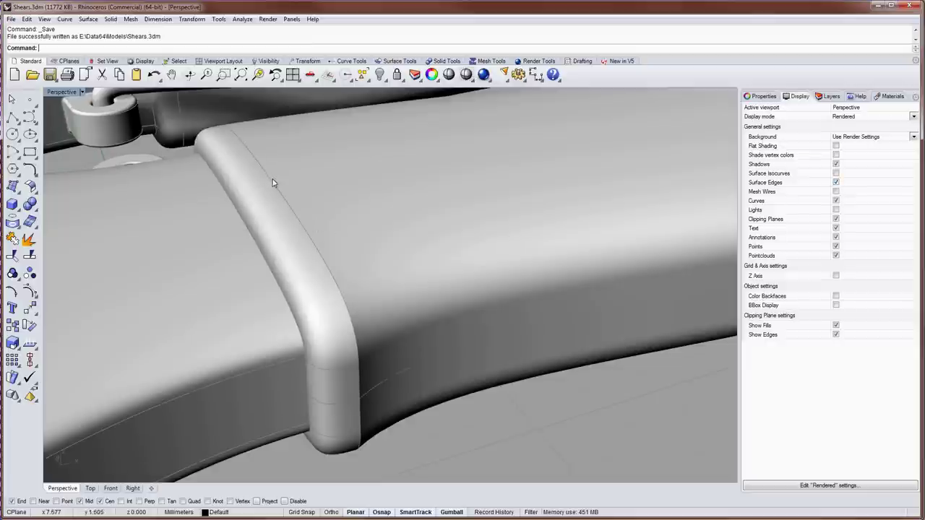
left_click(388, 298)
key("Escape")
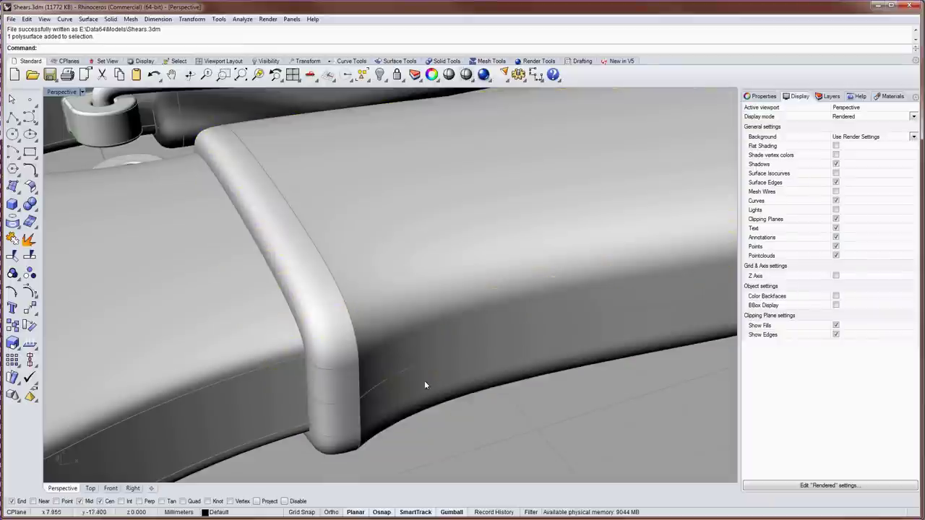
- Open the render content Libraries and dock them beside the modelling viewport
scroll(472, 429, "down", 10)
scroll(470, 425, "up", 5)
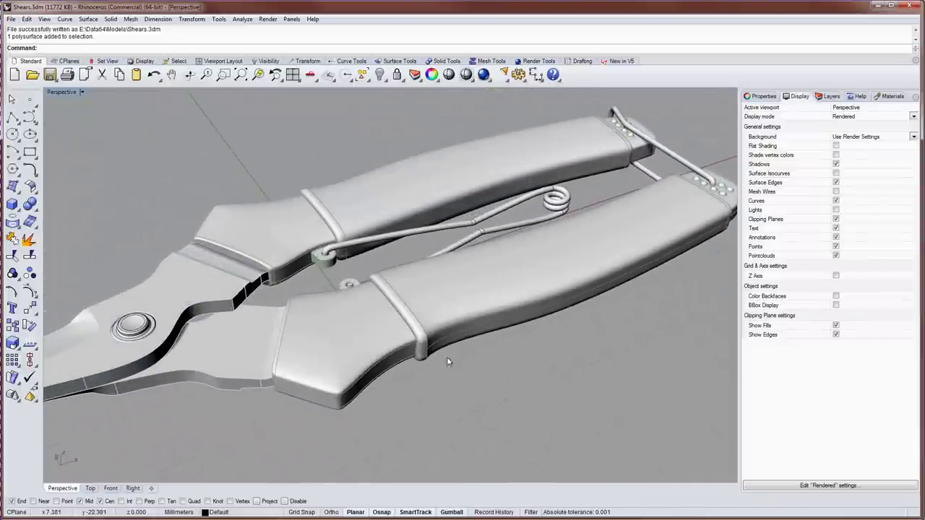
left_click(292, 20)
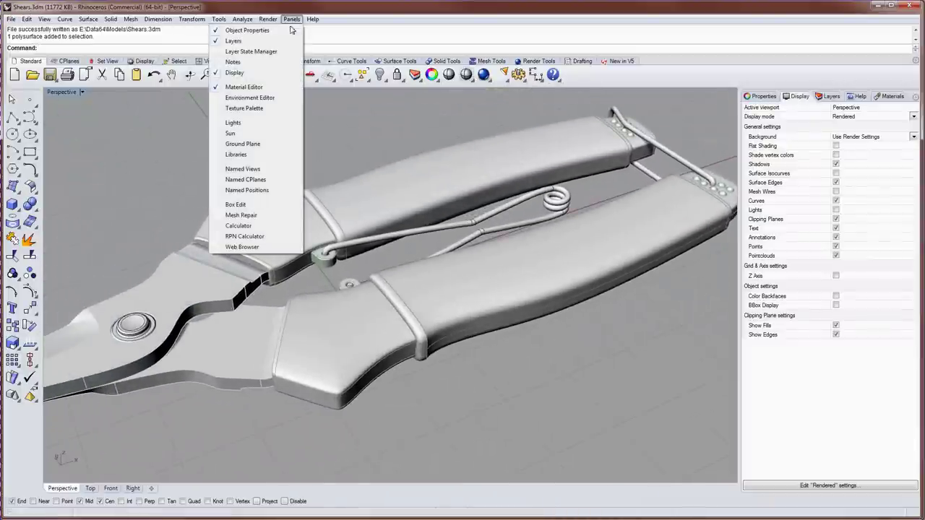
left_click(272, 155)
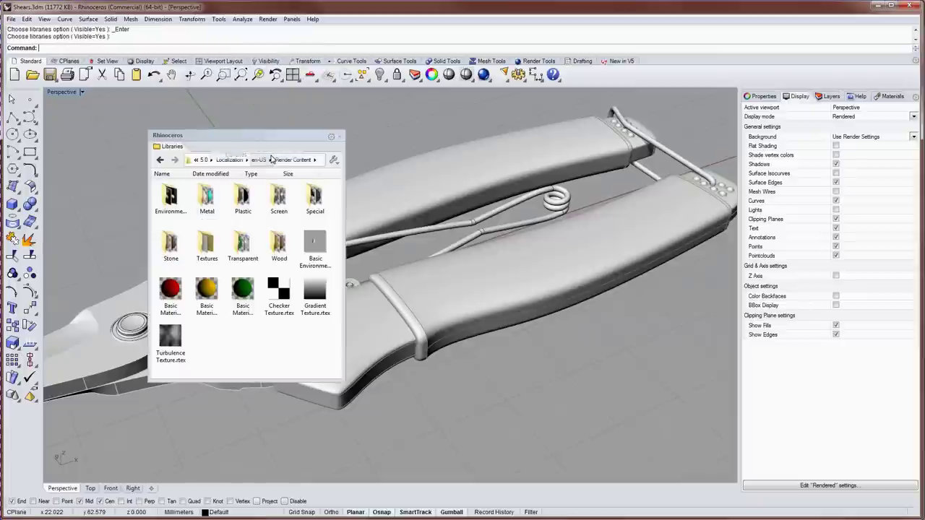
left_click_drag(188, 133, 75, 138)
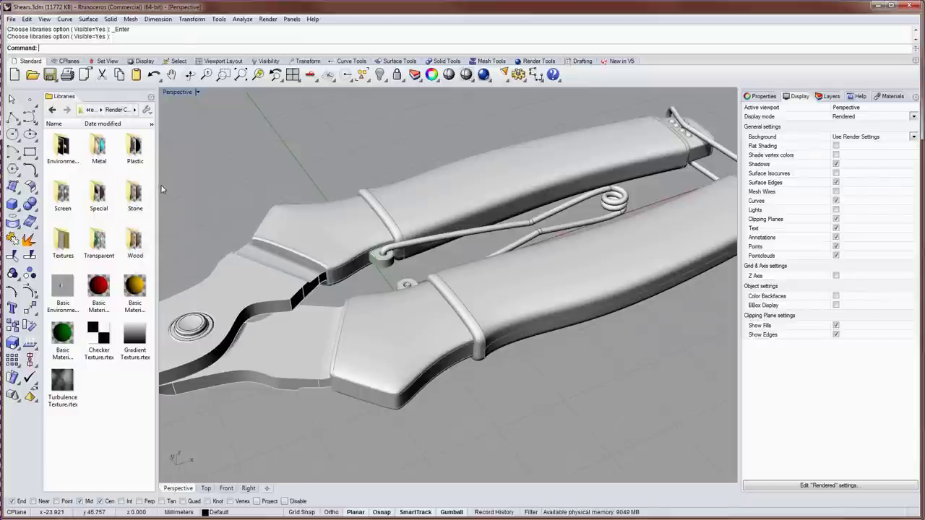
- Assign the Bamboo material from the Wood library to the nearer grip and check how its grain lies
double_click(137, 244)
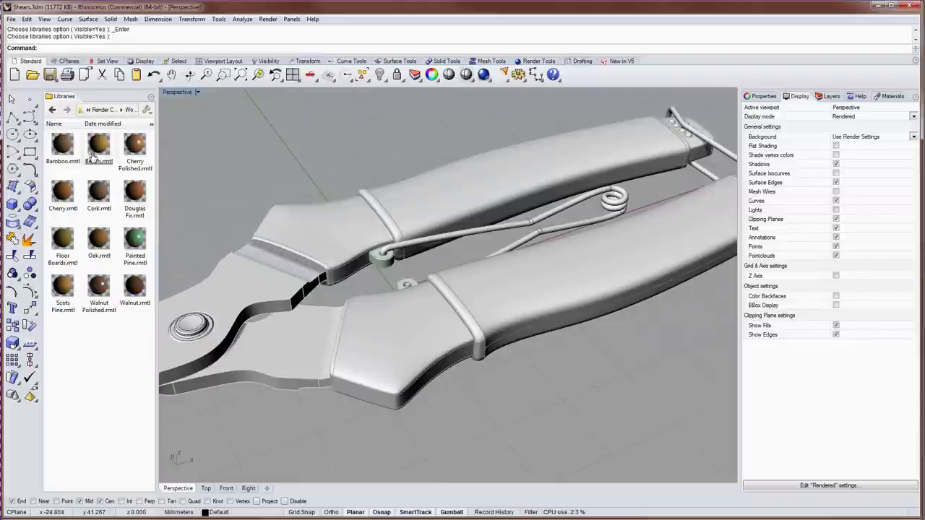
left_click_drag(64, 144, 530, 327)
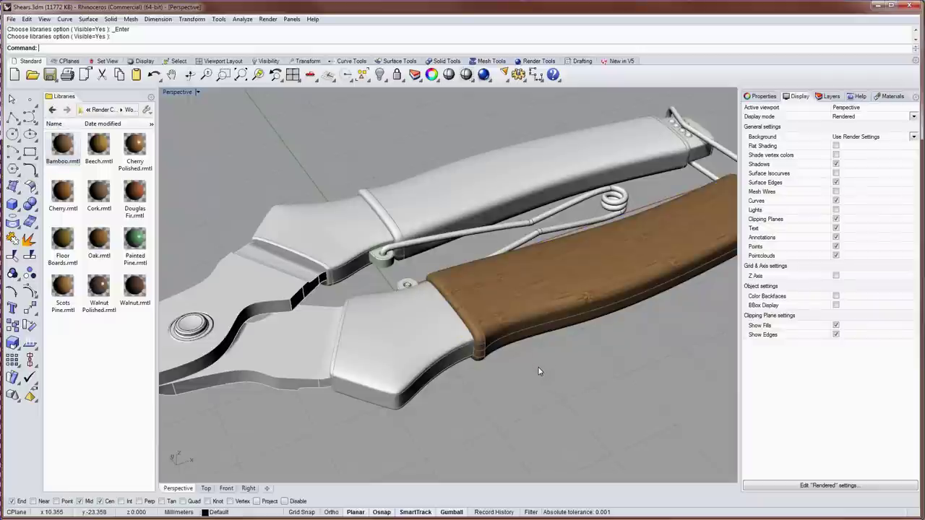
scroll(537, 367, "up", 5)
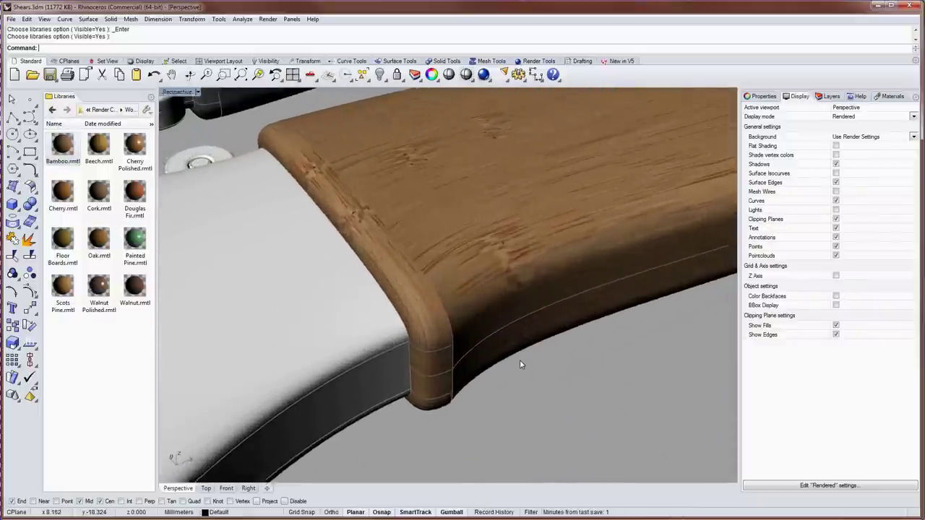
right_click_drag(519, 362, 530, 367)
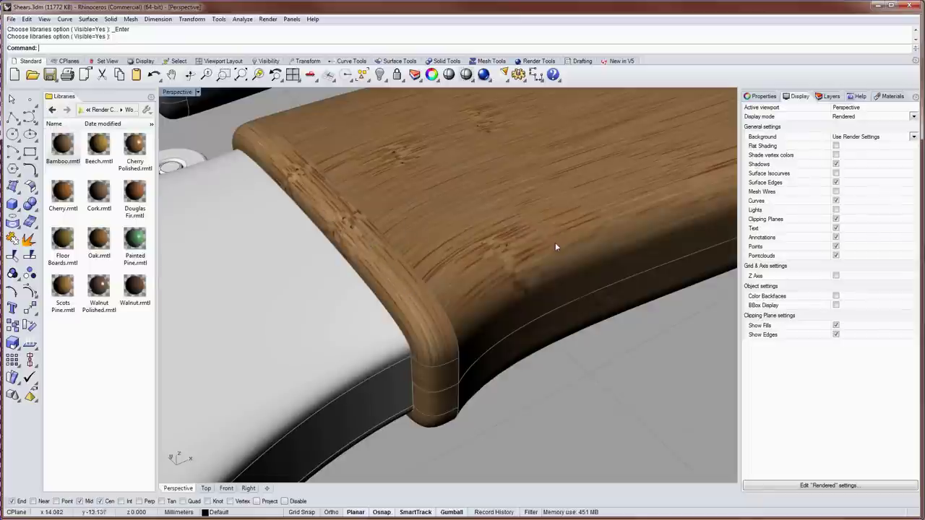
right_click_drag(537, 244, 542, 261)
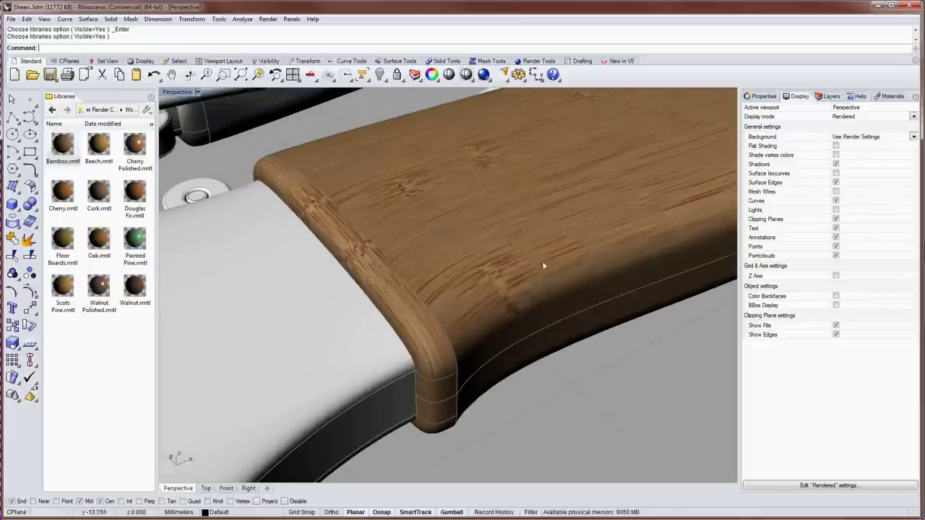
- Open the Bamboo material's color bitmap texture to review its repeat and mapping channel settings
left_click(888, 98)
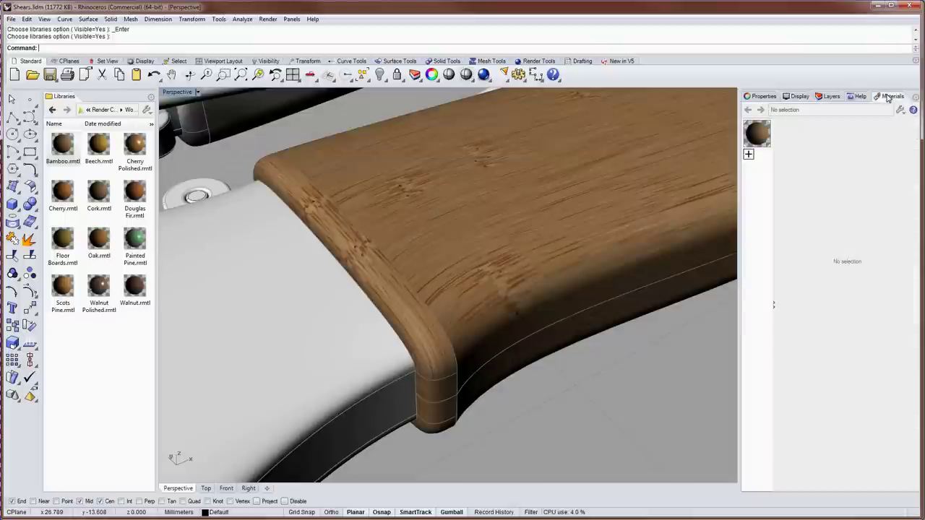
left_click(753, 133)
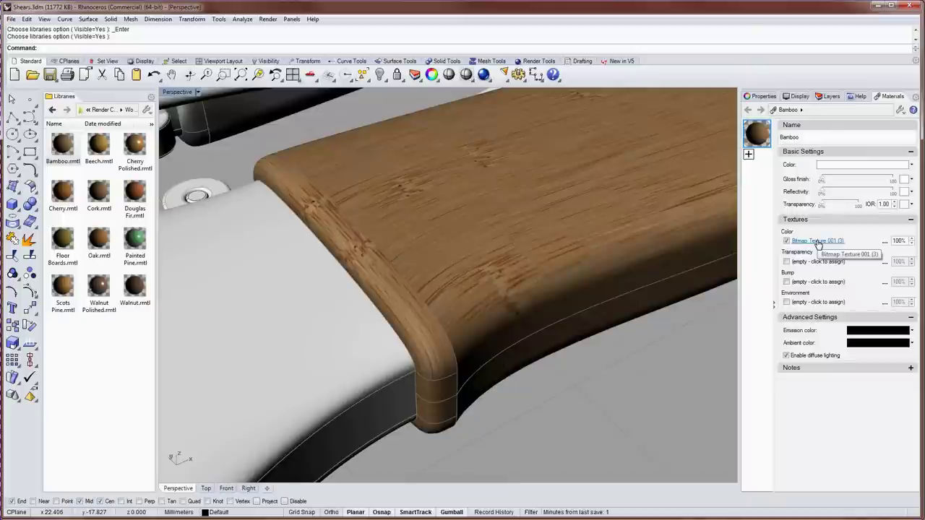
left_click(818, 245)
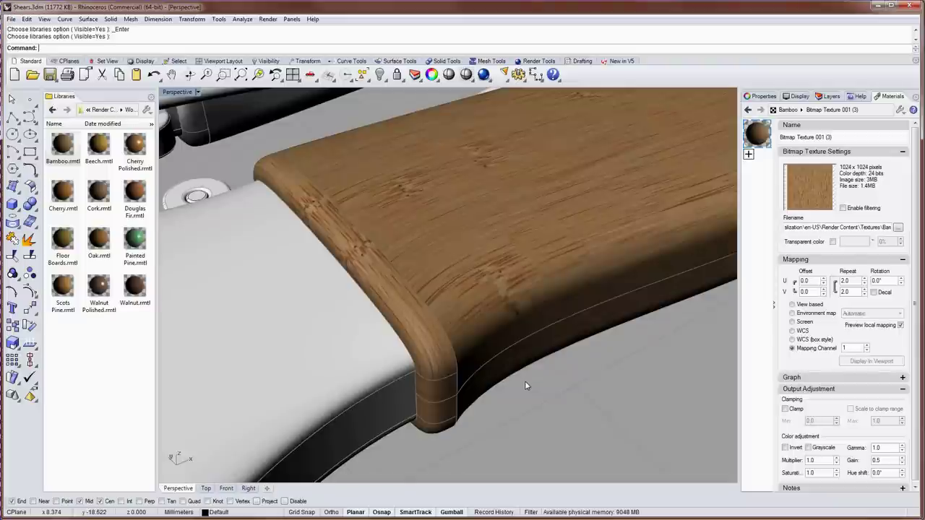
- Turn off shadows for the Rendered viewport
scroll(526, 384, "down", 6)
right_click_drag(526, 380, 557, 361)
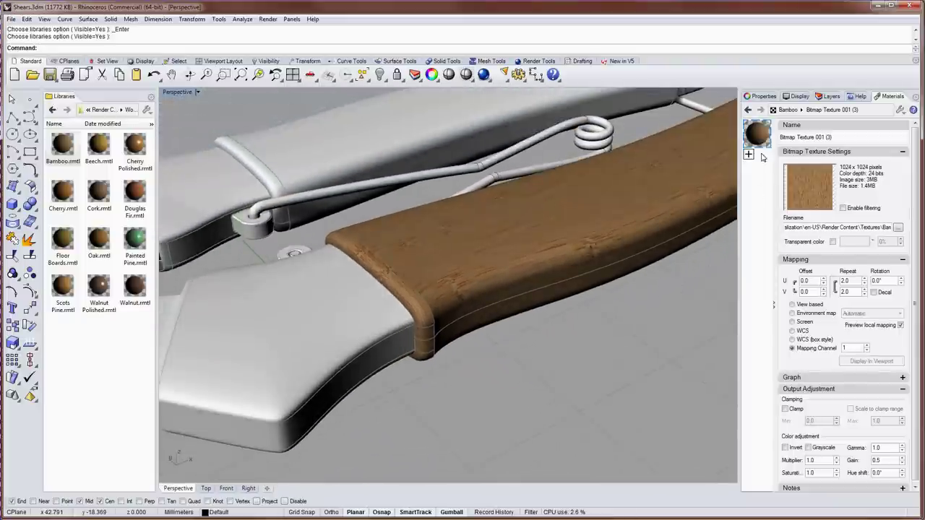
left_click(797, 96)
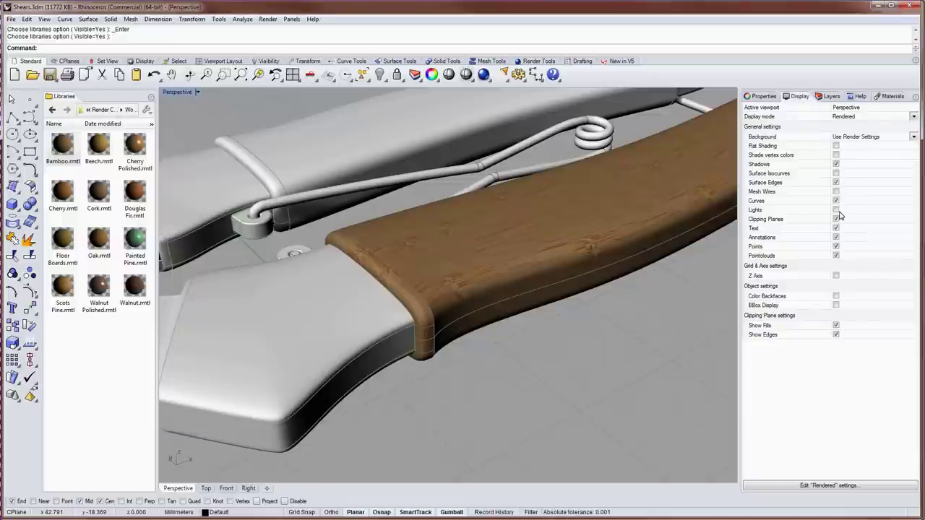
left_click(835, 165)
- Select the bamboo grip and open its texture mapping properties
right_click_drag(484, 312, 465, 319)
scroll(481, 320, "up", 3)
scroll(479, 320, "down", 4)
left_click(465, 319)
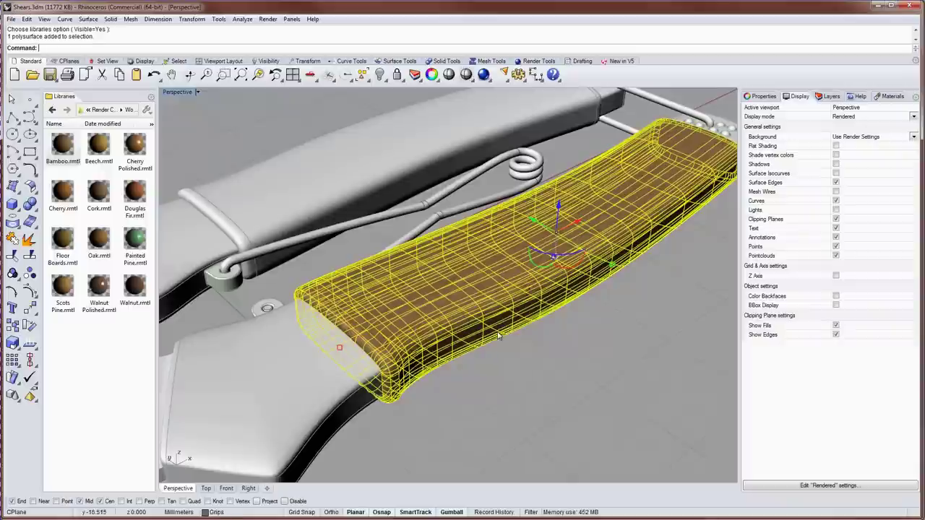
left_click(763, 96)
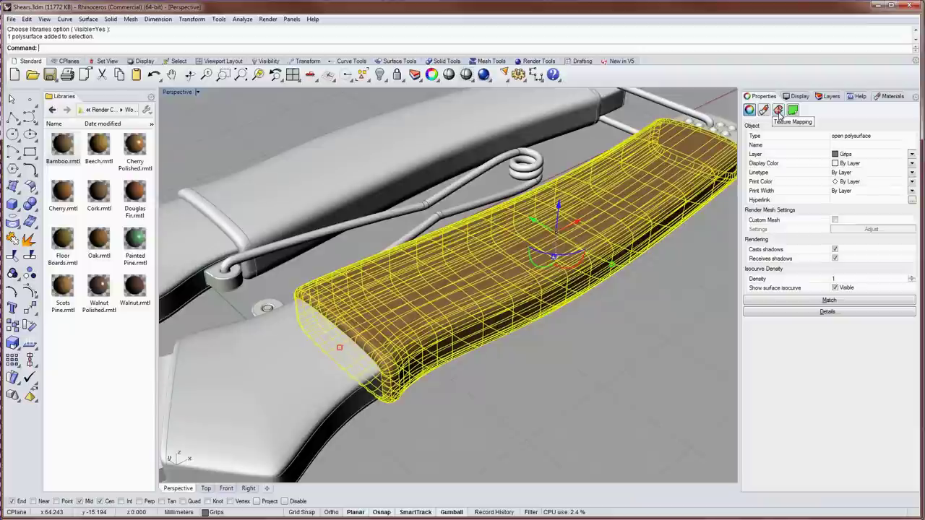
left_click(778, 110)
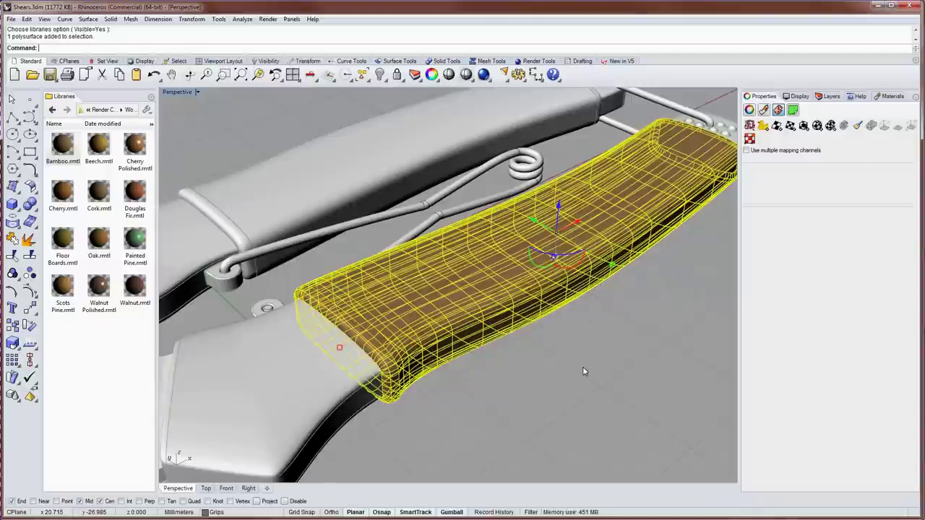
- Apply a capped box mapping to the bamboo grip, using its bounding box in World coordinates
right_click_drag(583, 371, 587, 334)
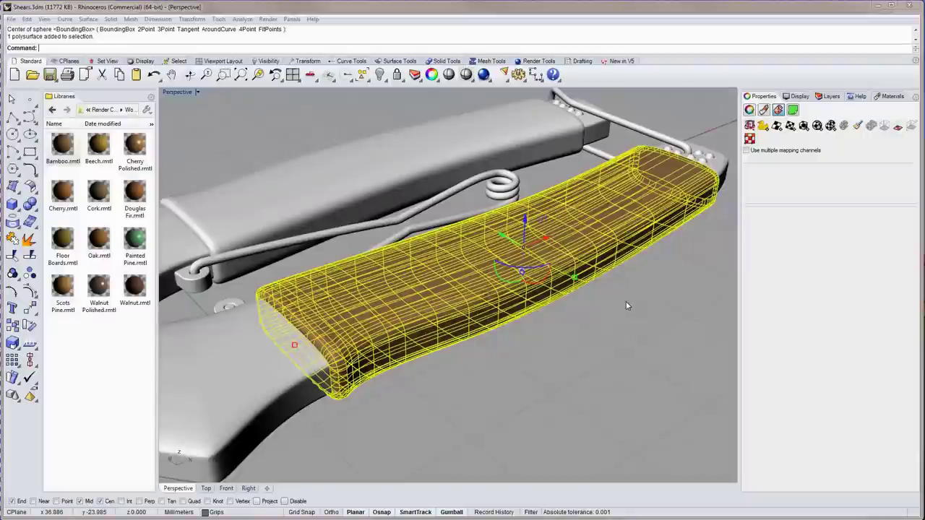
left_click(805, 128)
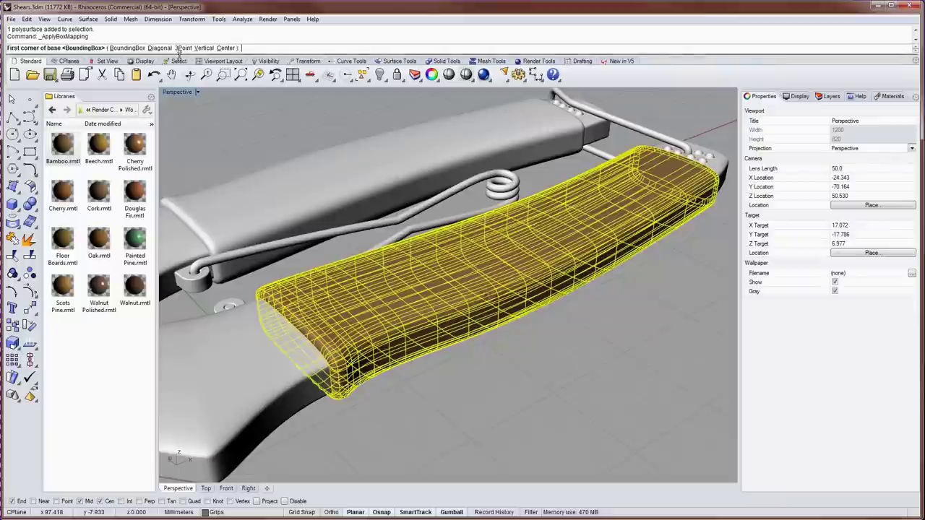
left_click(125, 48)
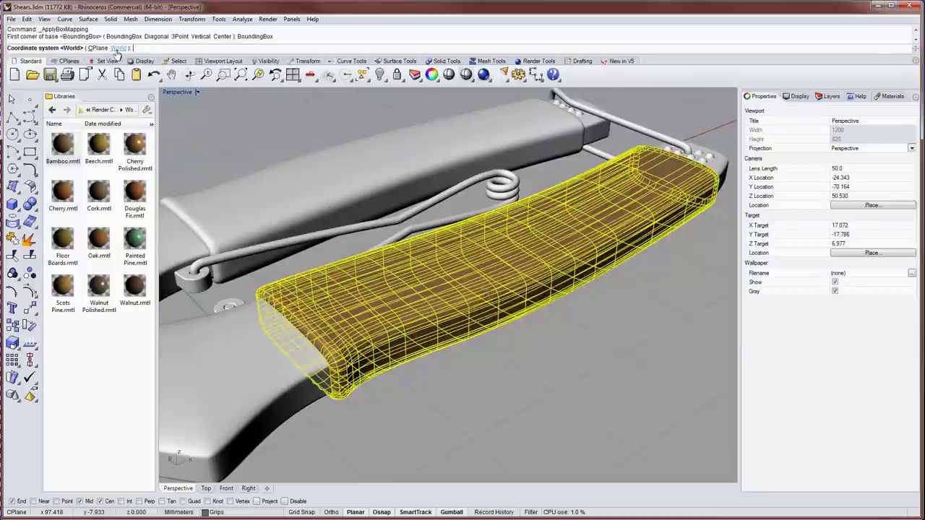
left_click(139, 49)
right_click(126, 49)
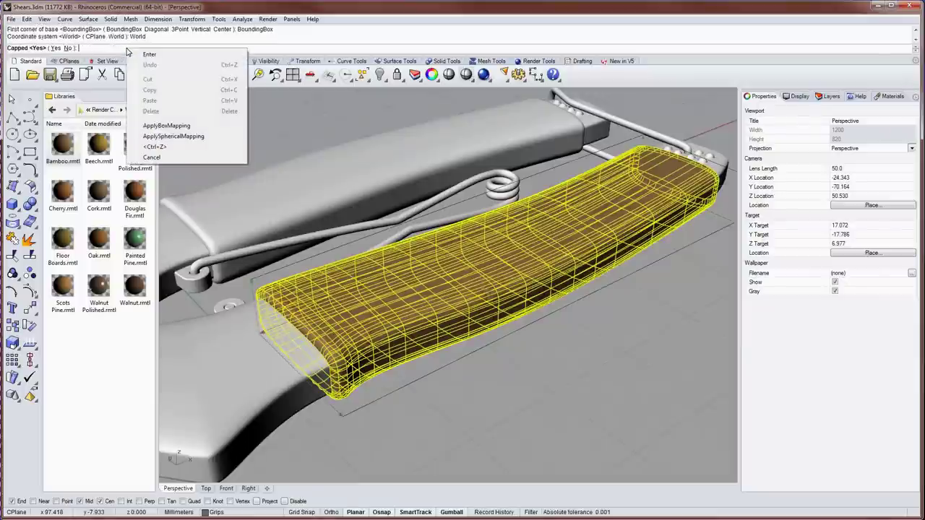
left_click(55, 50)
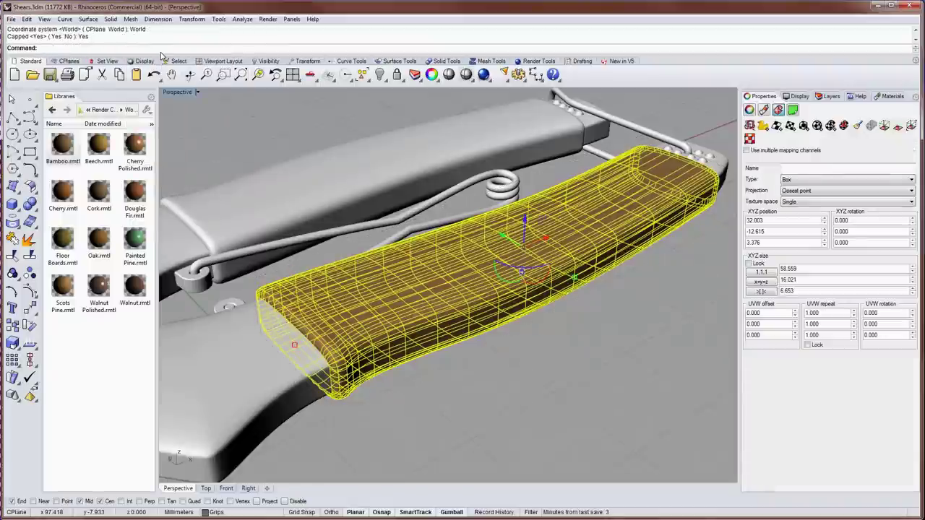
- Show the texture mapping widget for the bamboo grip on mapping channel 1
right_click_drag(652, 308, 329, 307)
left_click(597, 357)
scroll(568, 357, "up", 4)
left_click(329, 310)
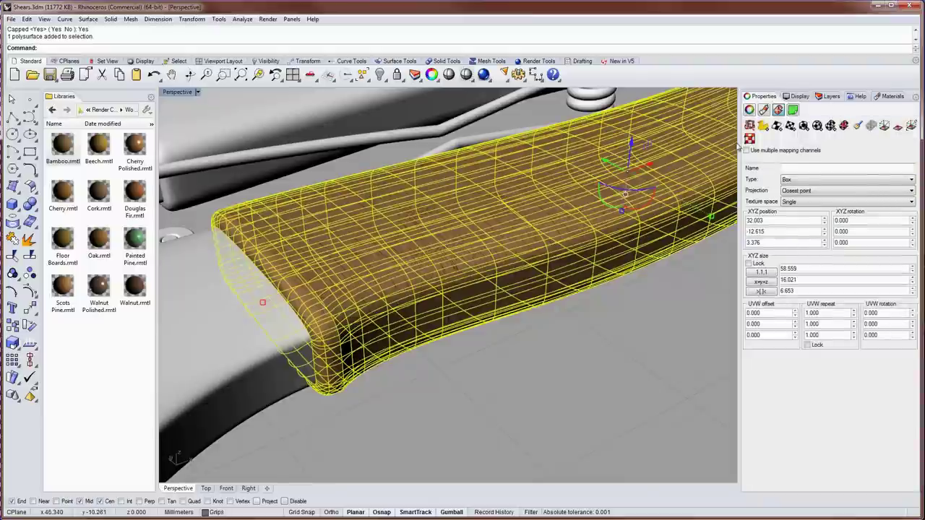
left_click(884, 125)
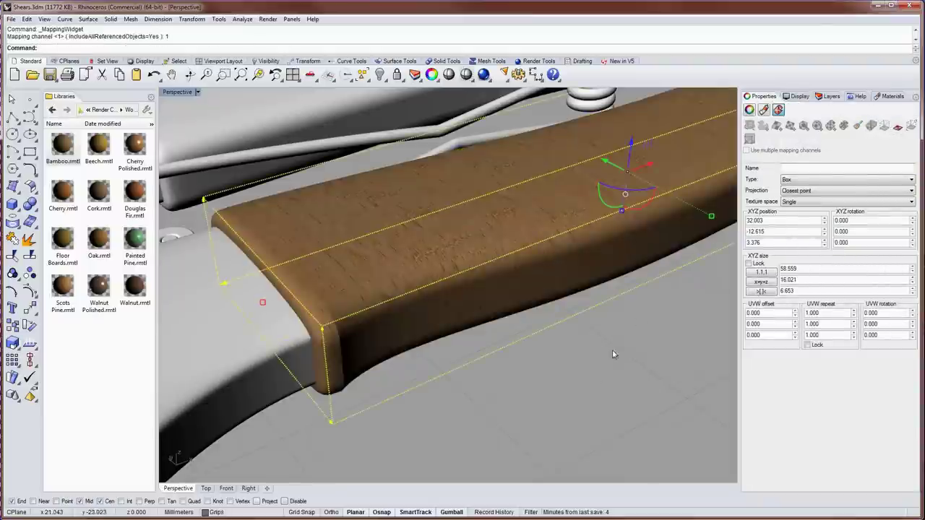
- Try rotating the grip's box mapping widget about 44 degrees around the Y axis, and undo the rotation
right_click_drag(596, 380, 582, 386)
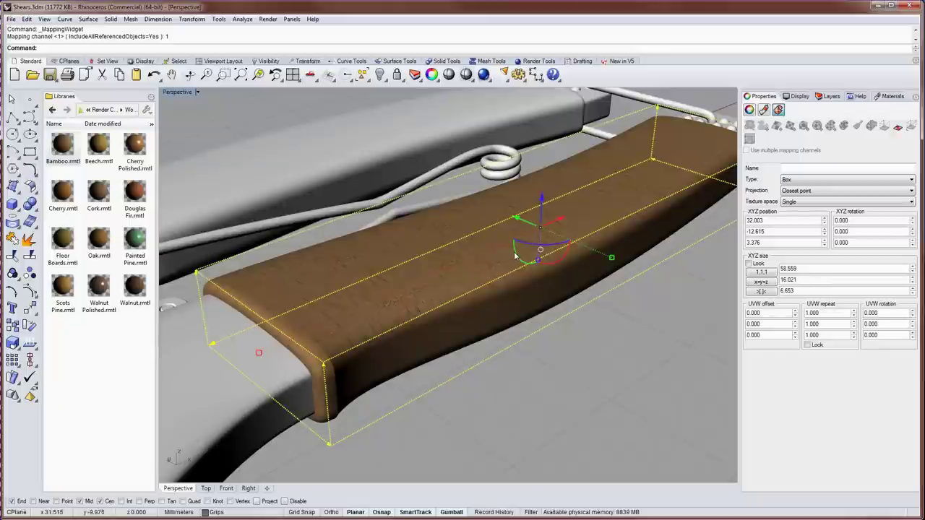
left_click_drag(515, 255, 443, 233)
right_click_drag(433, 307, 482, 274)
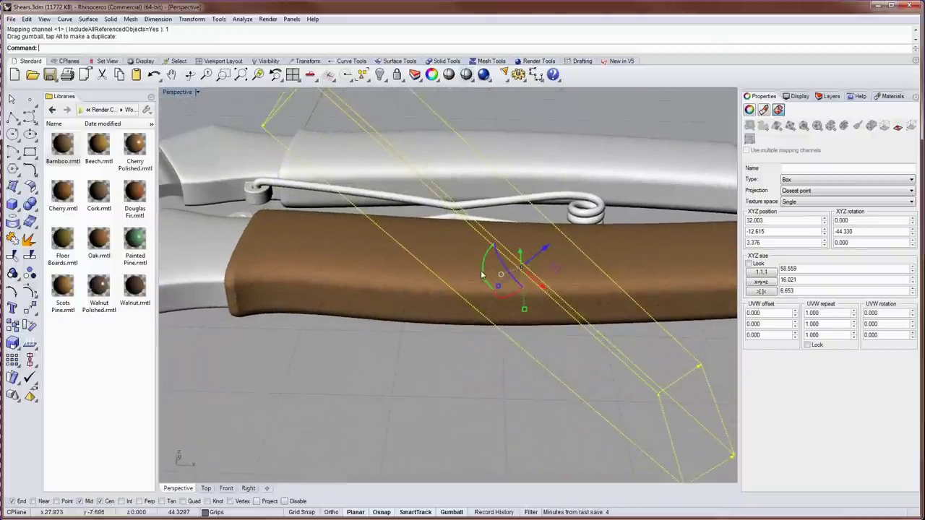
key("ctrl+z")
- Examine how the box-mapped bamboo grain runs across the top, end and side of the grip
right_click_drag(426, 268, 341, 268)
scroll(340, 268, "up", 6)
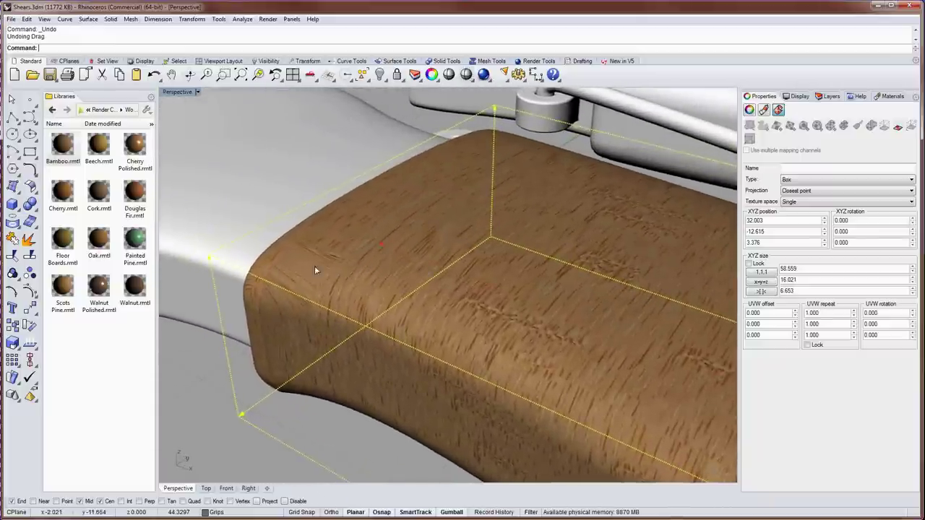
right_click_drag(301, 318, 306, 318)
key("Left")
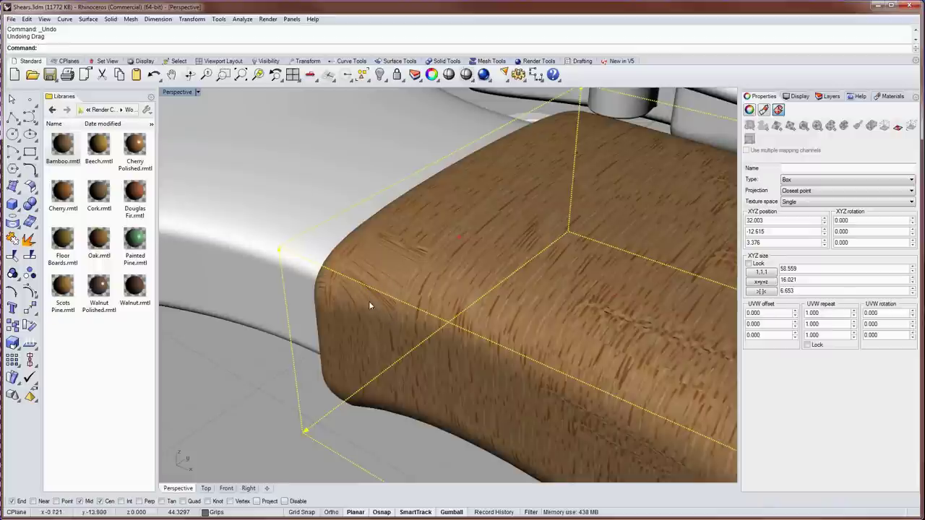
right_click_drag(403, 255, 397, 261)
scroll(398, 263, "down", 3)
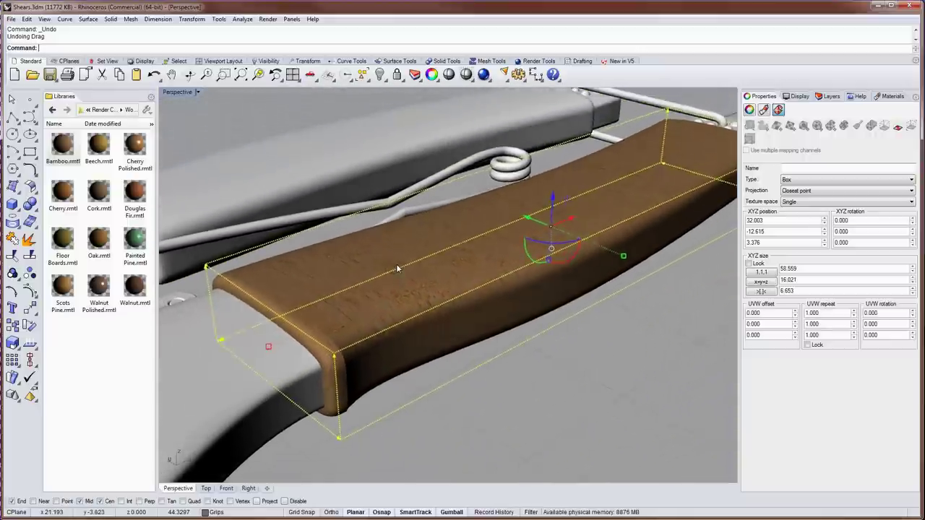
- Delete the box mapping from the bamboo grip
key("Home")
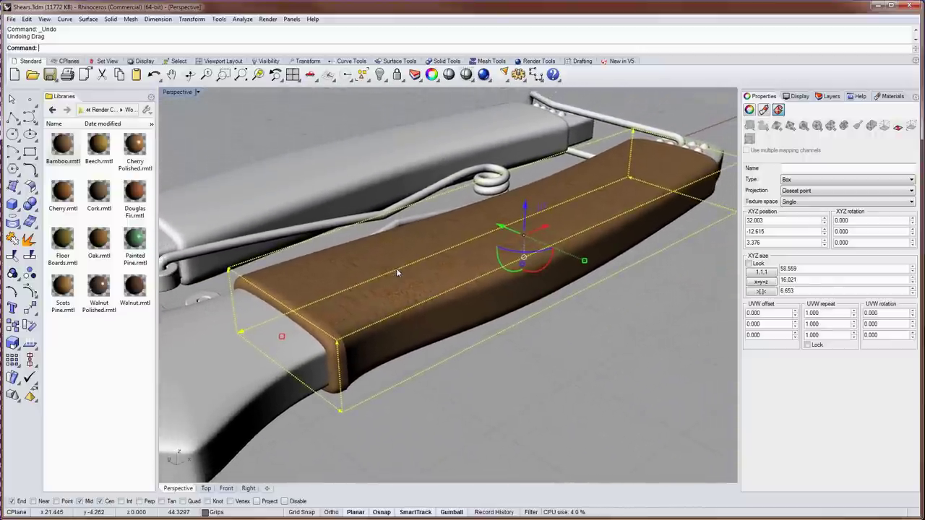
left_click(411, 247)
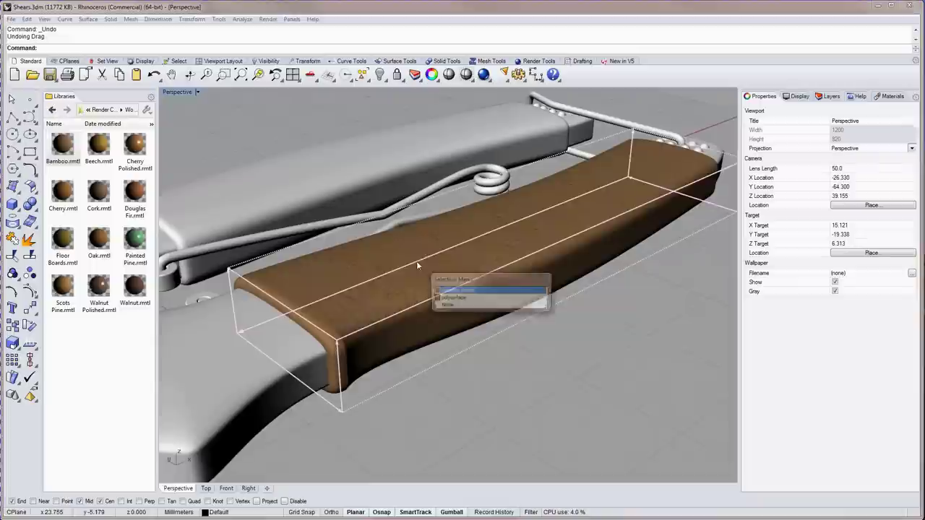
left_click(412, 248)
right_click(412, 247)
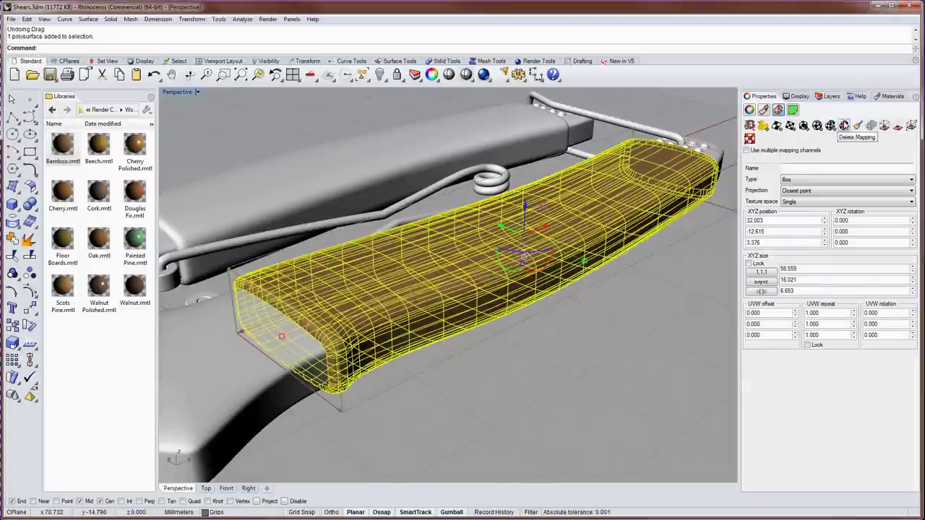
left_click(843, 125)
left_click(615, 384)
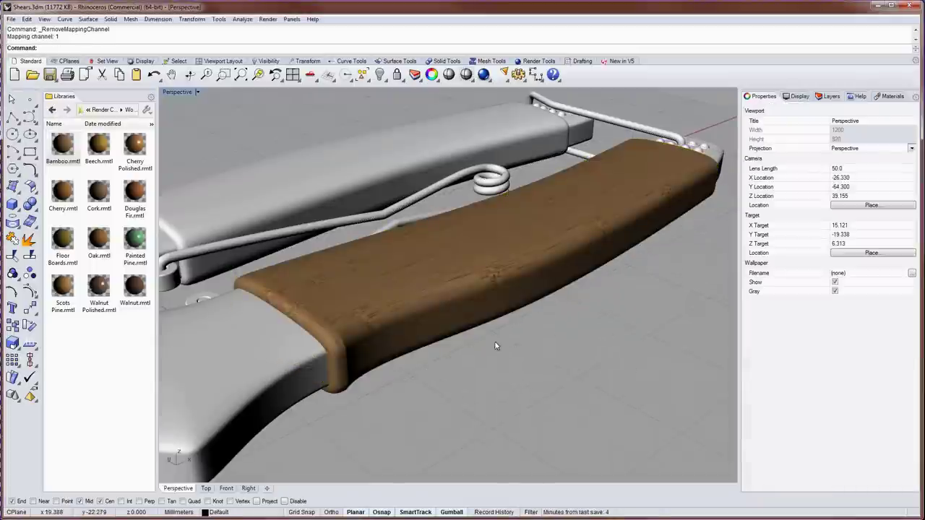
- Apply a spherical mapping to the bamboo grip, using its bounding box in World coordinates
right_click_drag(448, 337, 368, 320)
left_click(368, 320)
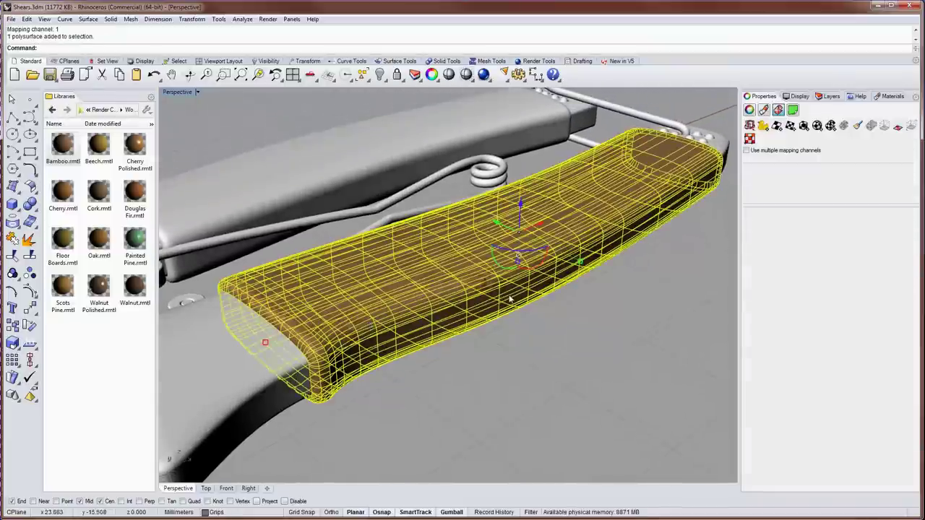
left_click(819, 126)
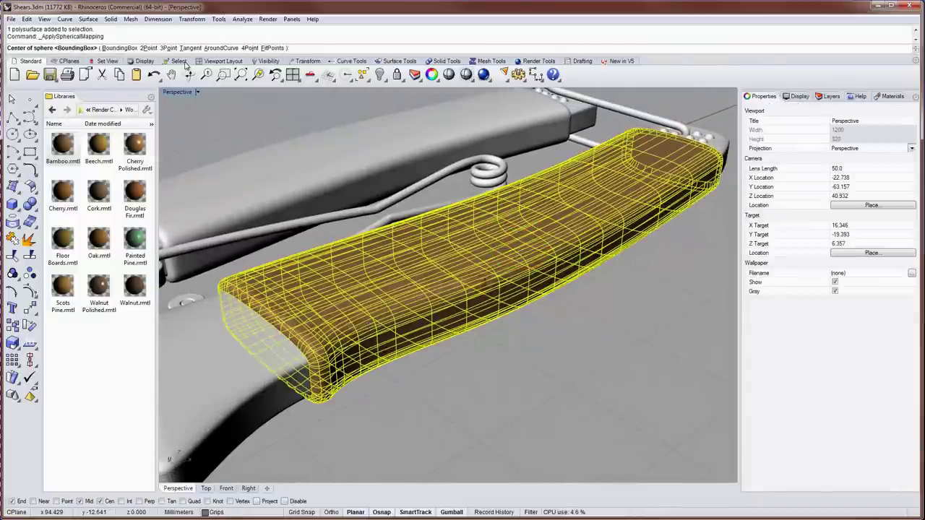
left_click(121, 48)
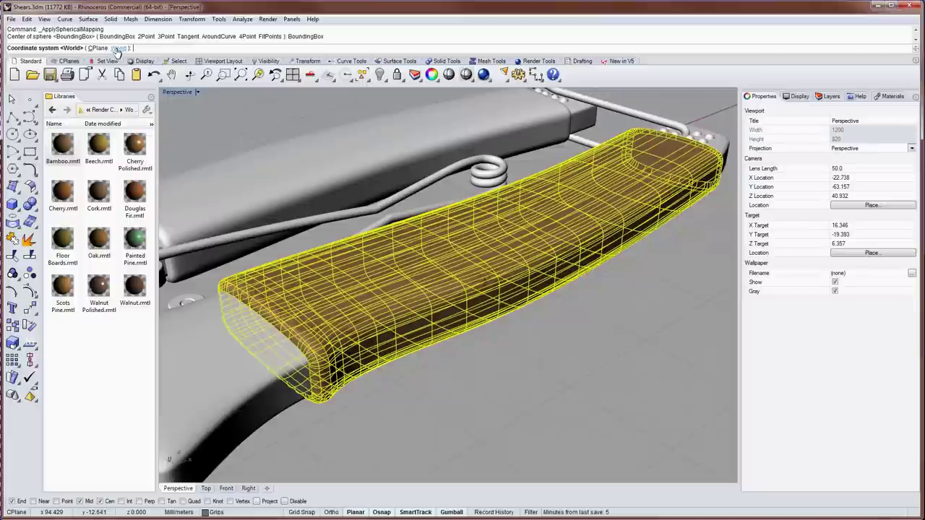
left_click(117, 48)
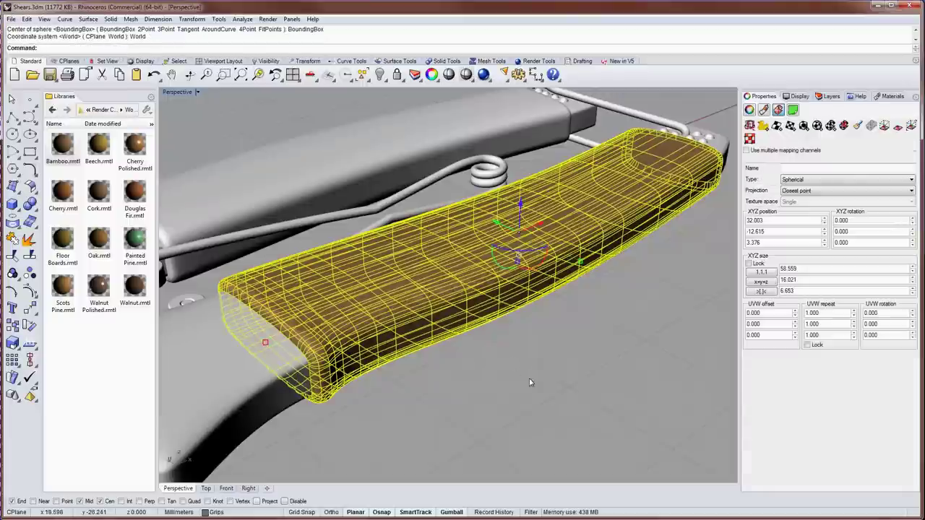
left_click(530, 379)
- Show the grip's spherical mapping widget on channel 1 and move it about 8 mm in the negative Y direction
right_click_drag(527, 347, 439, 324)
left_click(439, 324)
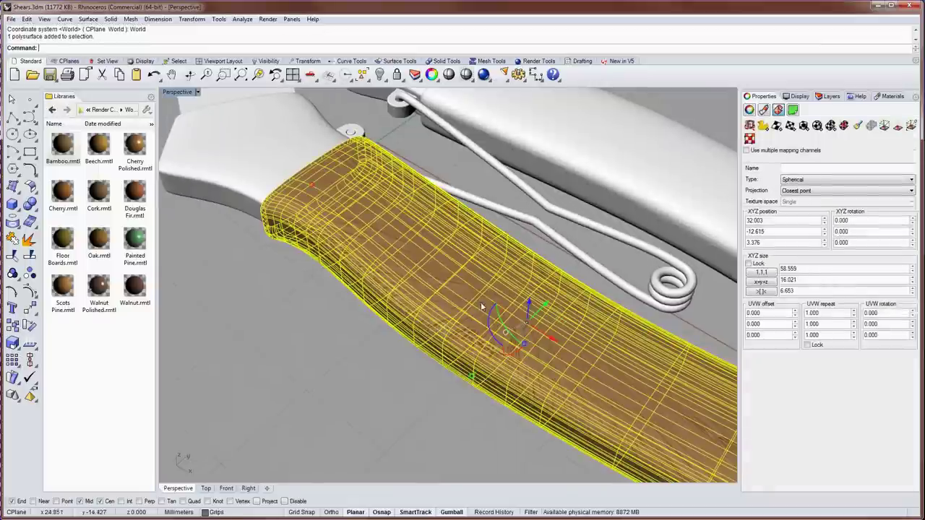
left_click(872, 127)
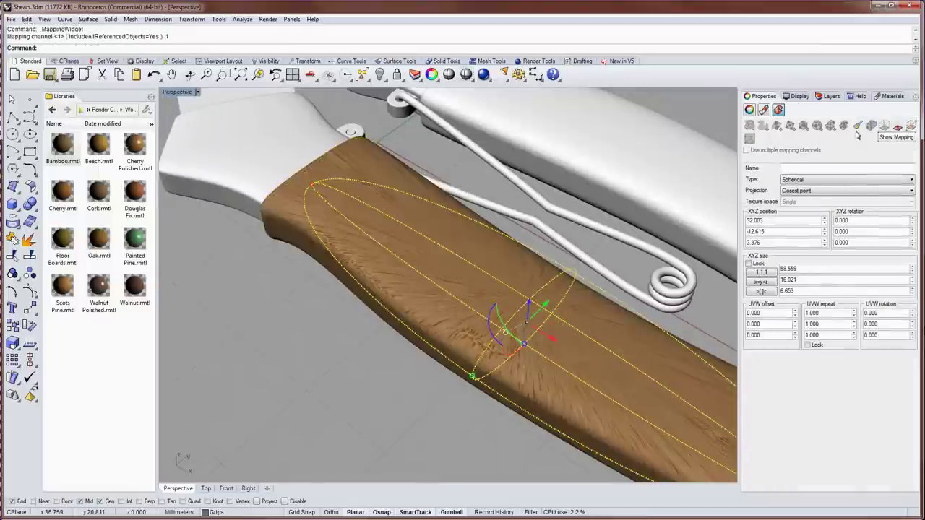
right_click_drag(462, 325, 388, 336)
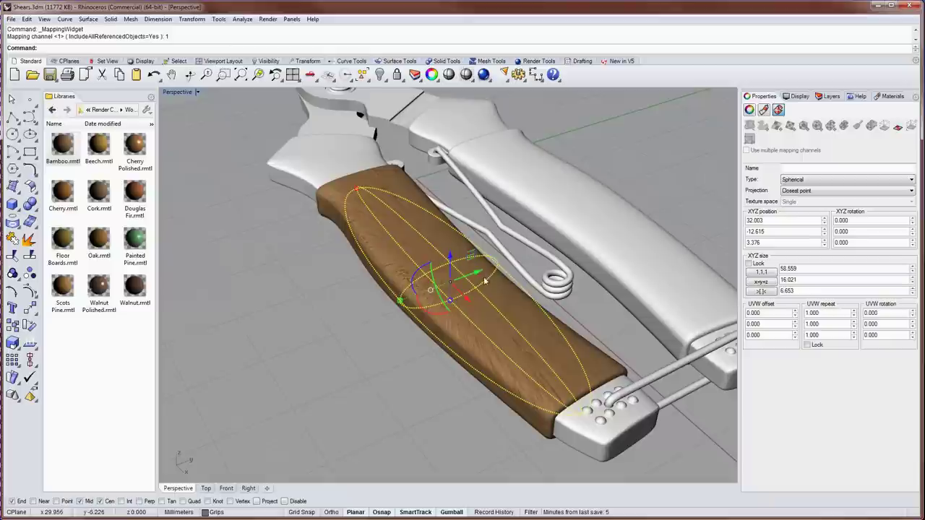
left_click_drag(479, 276, 384, 309)
right_click_drag(384, 309, 520, 351)
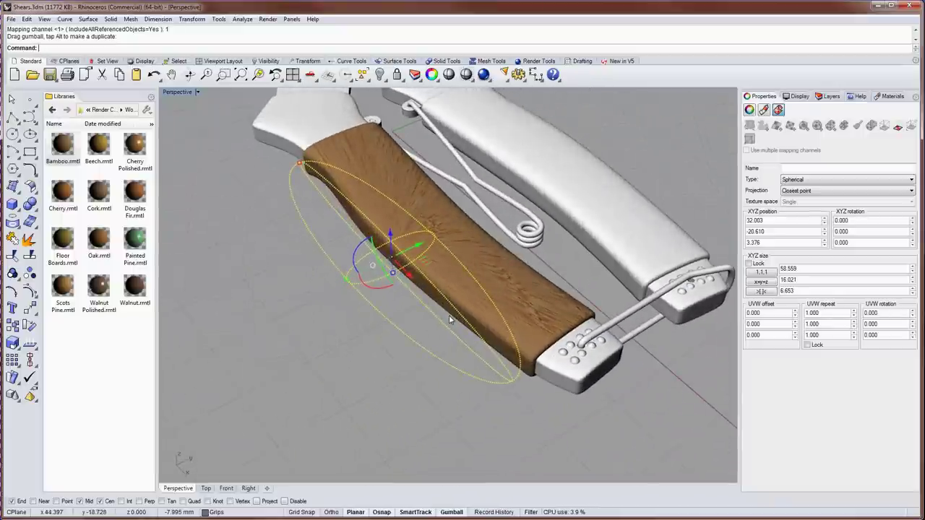
- Delete the spherical mapping from the bamboo grip
right_click_drag(449, 315, 650, 177)
left_click(575, 200)
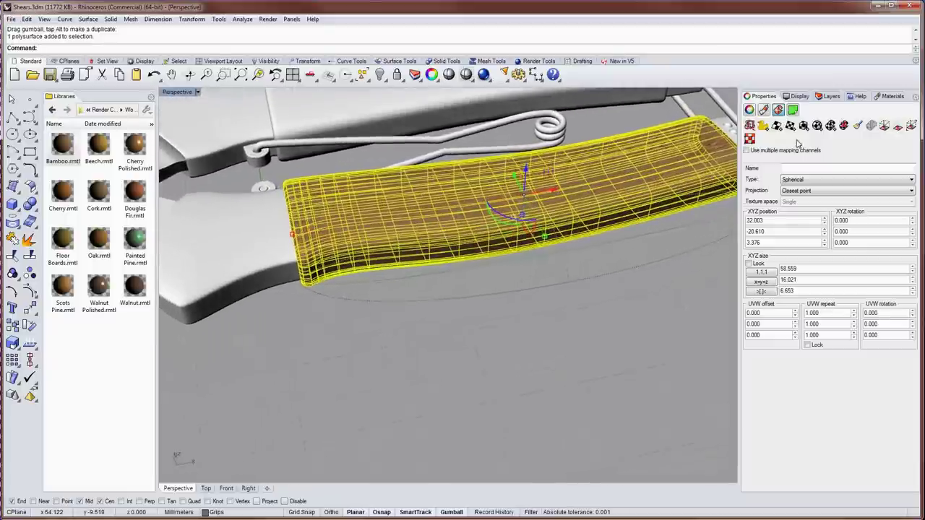
left_click(844, 125)
left_click(700, 233)
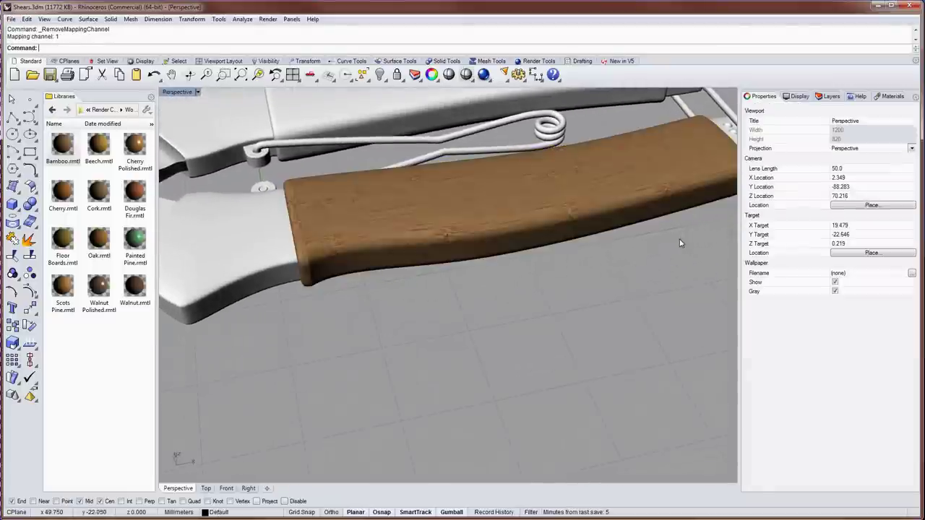
- Apply a capped cylindrical mapping to the bamboo grip, using its bounding box in World coordinates
right_click_drag(681, 241, 563, 251)
left_click(631, 211)
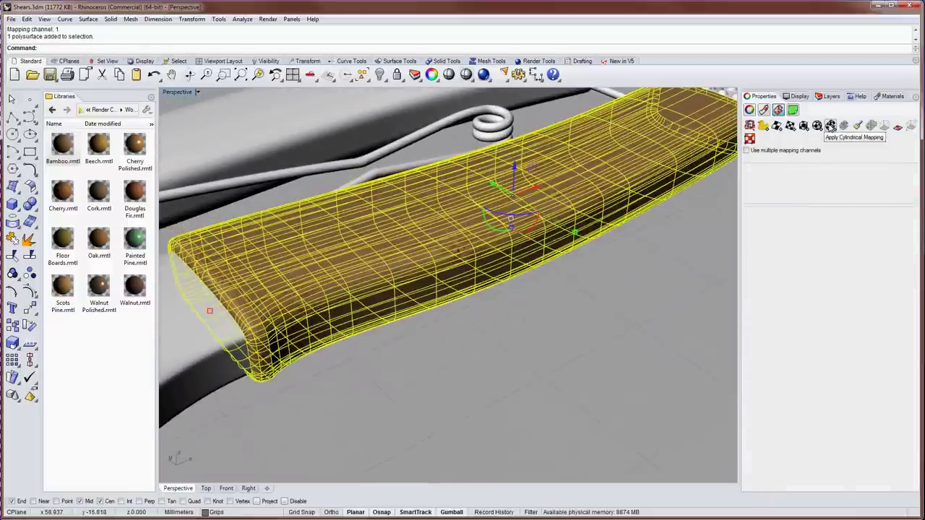
left_click(831, 126)
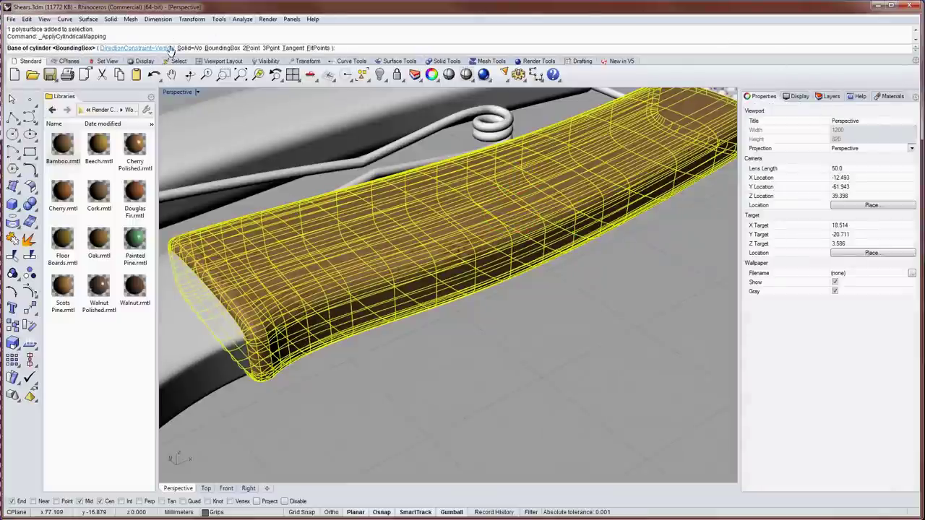
left_click(222, 47)
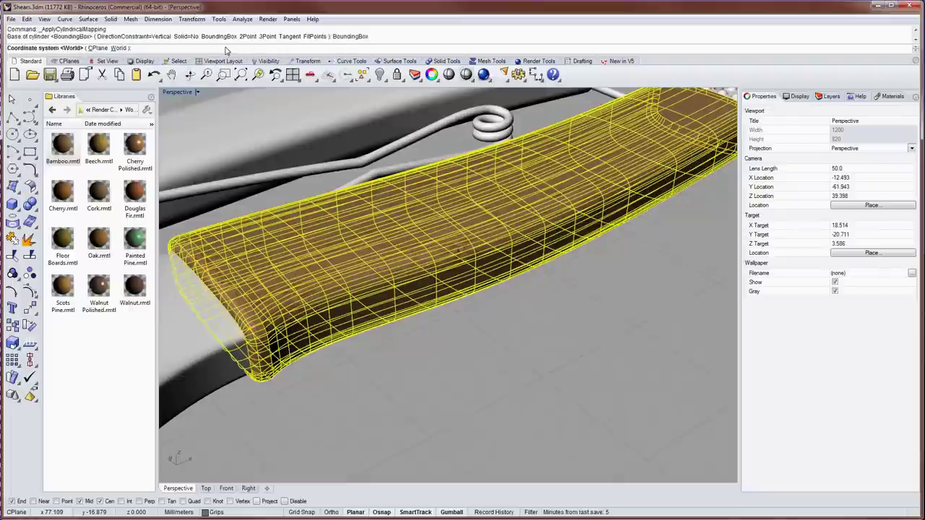
left_click(117, 47)
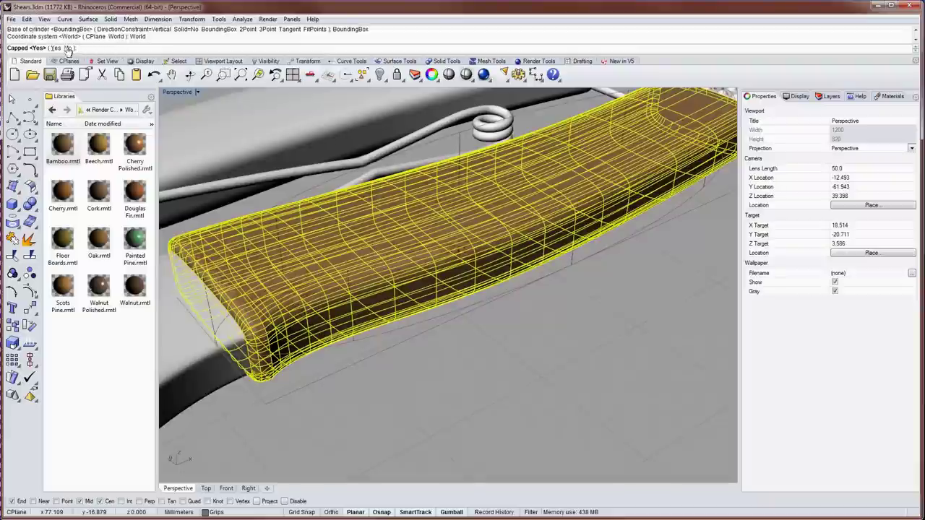
left_click(57, 49)
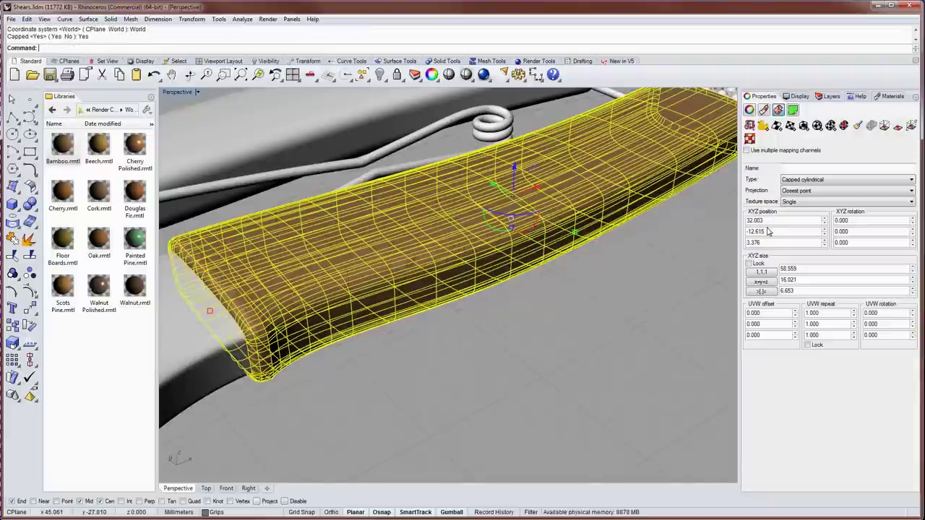
- Show the grip's cylindrical mapping widget on channel 1 and rotate it 90 degrees around the Y axis
left_click(873, 127)
right_click_drag(687, 275, 542, 292)
left_click_drag(499, 273, 541, 275)
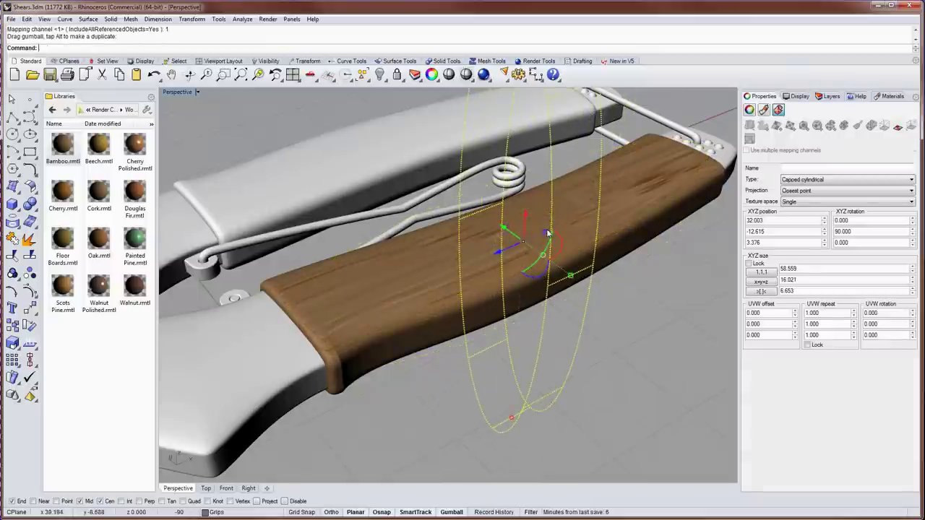
- Scale the cylindrical mapping widget to about 15 mm in X and 60 mm in Z so it encloses the grip lengthwise
left_click_drag(548, 235, 625, 258)
left_click_drag(512, 422, 511, 300)
right_click_drag(542, 342, 632, 230)
left_click_drag(615, 216, 635, 209)
- Examine how the cylindrically mapped bamboo grain wraps along the grip's top and side and across its end
right_click_drag(369, 253, 303, 281)
scroll(299, 282, "up", 6)
scroll(298, 286, "up", 6)
scroll(302, 283, "up", 1)
scroll(267, 244, "down", 10)
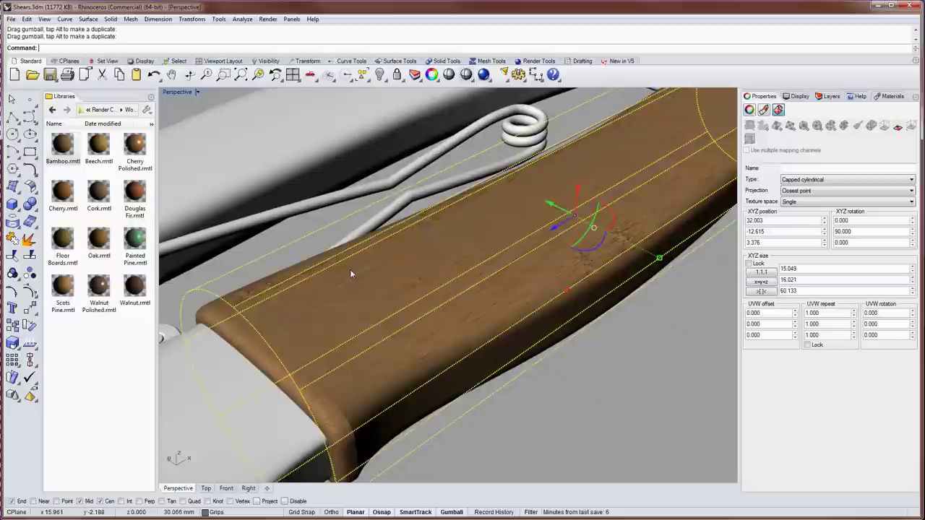
scroll(350, 270, "up", 4)
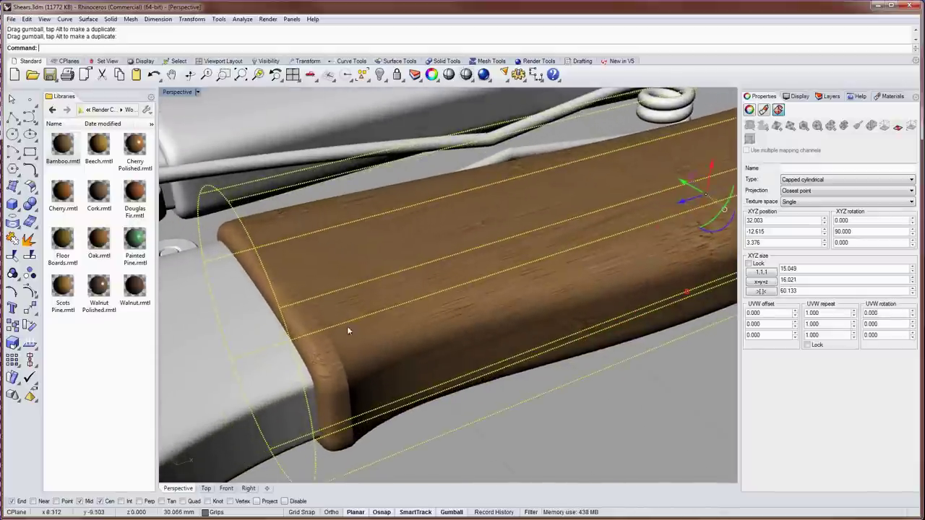
right_click_drag(304, 349, 320, 350)
right_click_drag(306, 310, 335, 250)
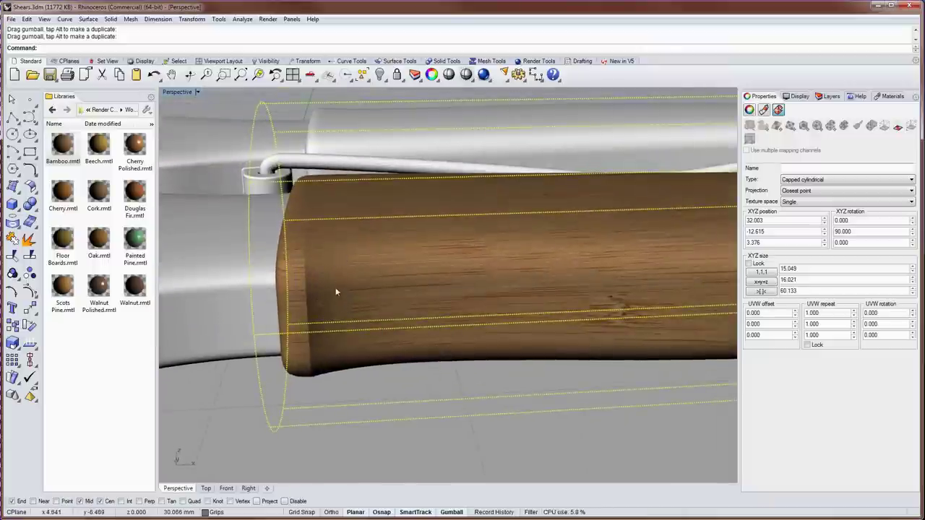
right_click_drag(335, 289, 418, 185)
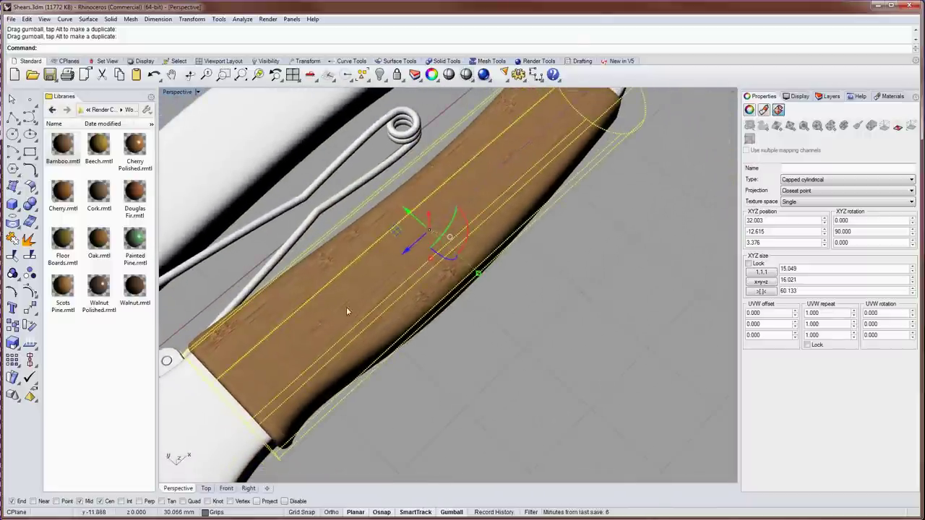
right_click_drag(346, 312, 409, 141)
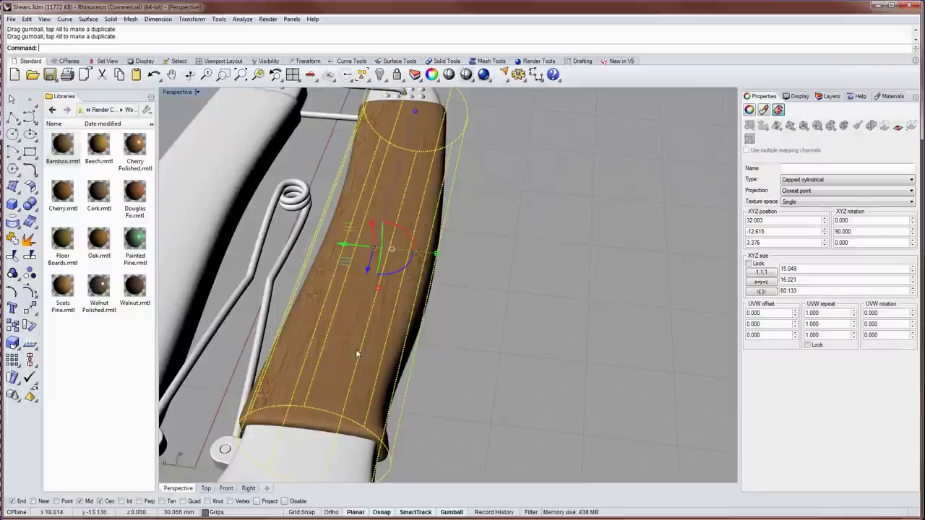
right_click_drag(356, 354, 553, 320)
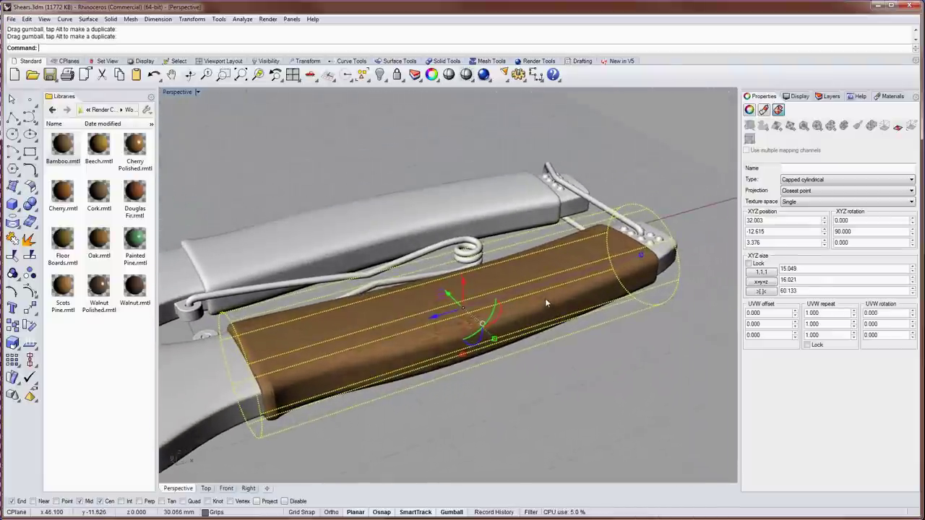
- Delete the capped cylindrical mapping from the bamboo grip
left_click(545, 297)
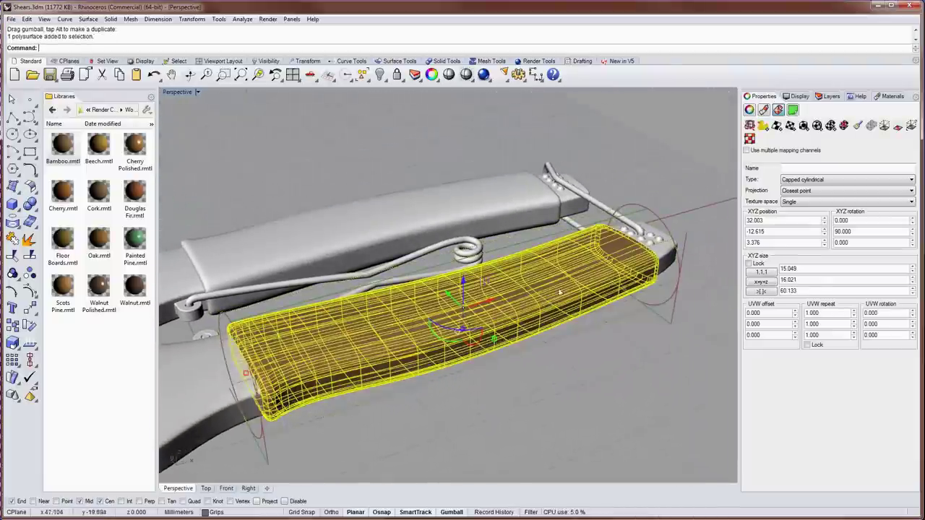
left_click(844, 126)
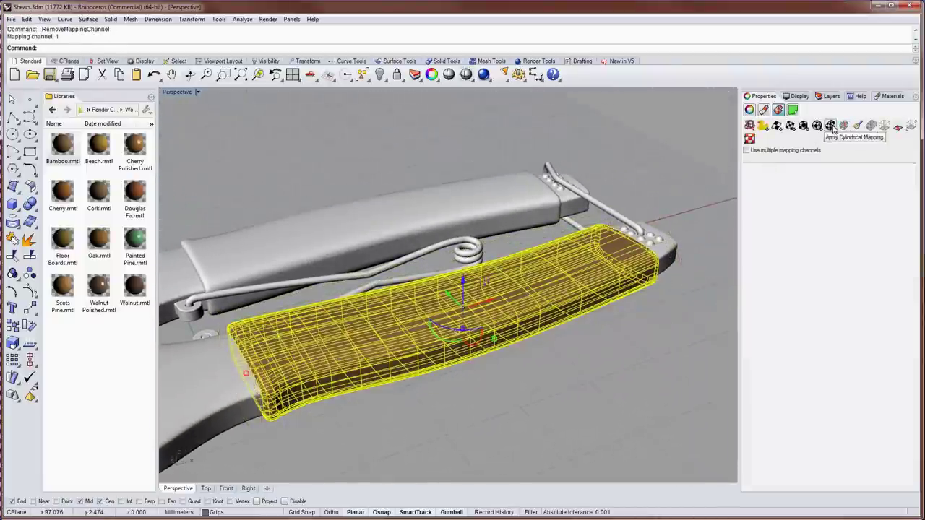
left_click(698, 166)
- Apply a planar UV mapping to the bamboo grip, using its bounding box in World coordinates
right_click_drag(698, 166, 496, 330)
left_click(496, 332)
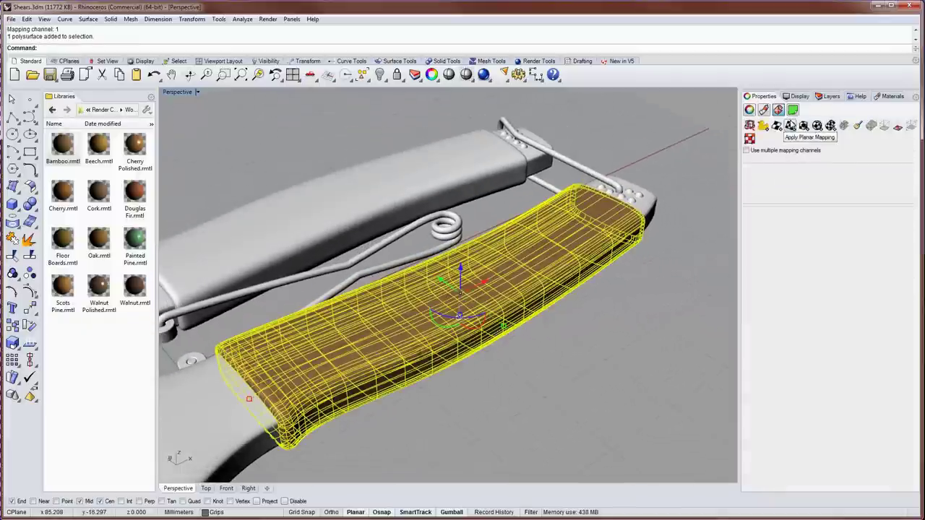
left_click(791, 126)
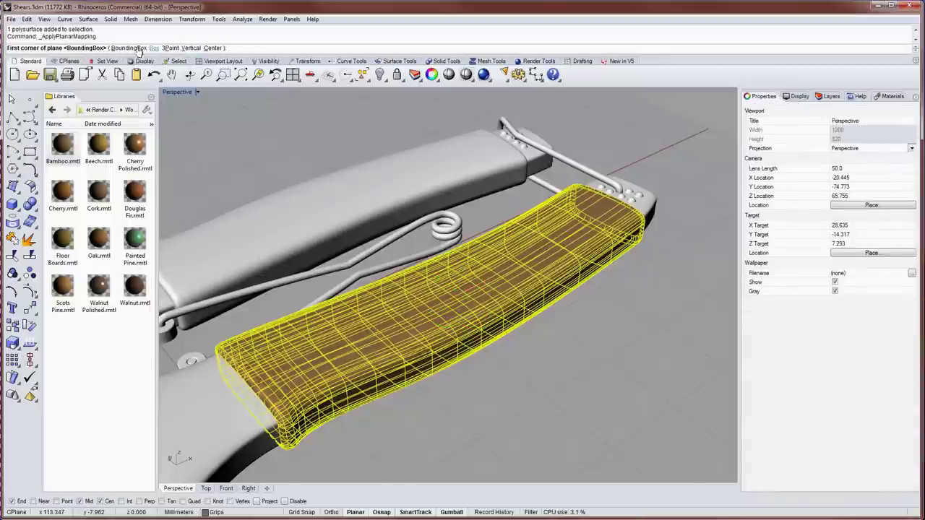
left_click(120, 48)
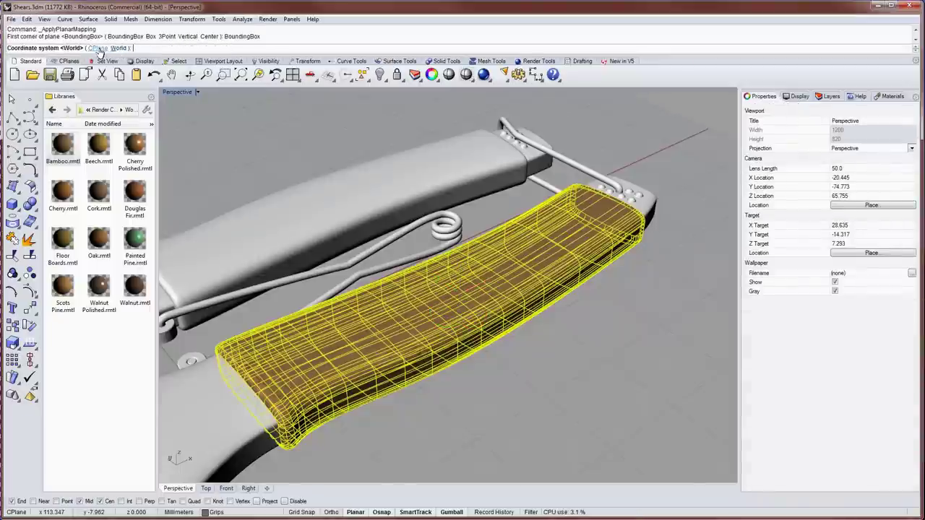
left_click(118, 48)
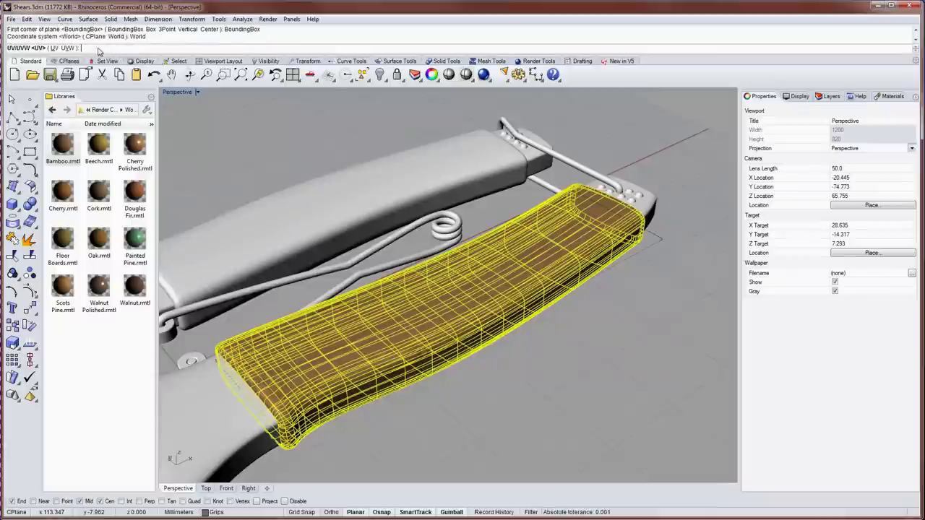
left_click(53, 47)
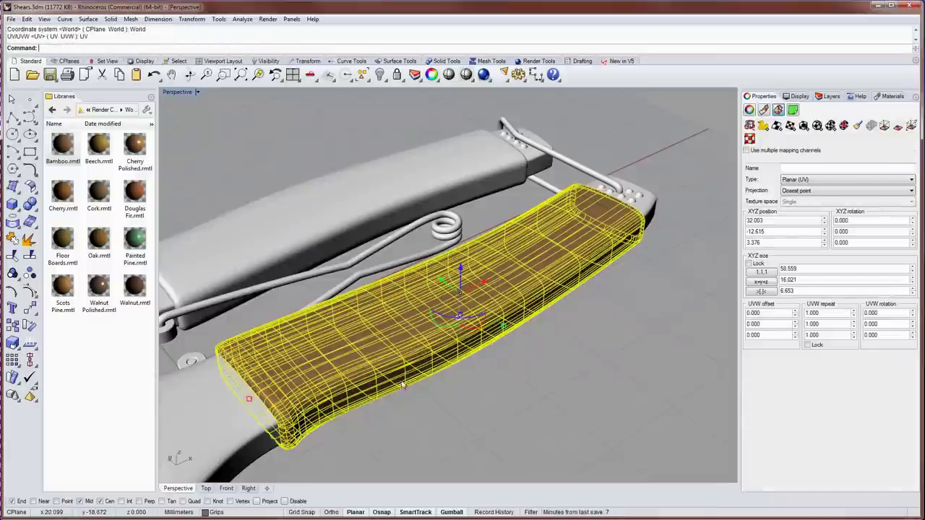
left_click(551, 397)
- Show the grip's planar mapping widget on channel 1 and raise it about 5.7 mm in Z above the grip
right_click_drag(549, 398, 324, 324)
left_click(365, 303)
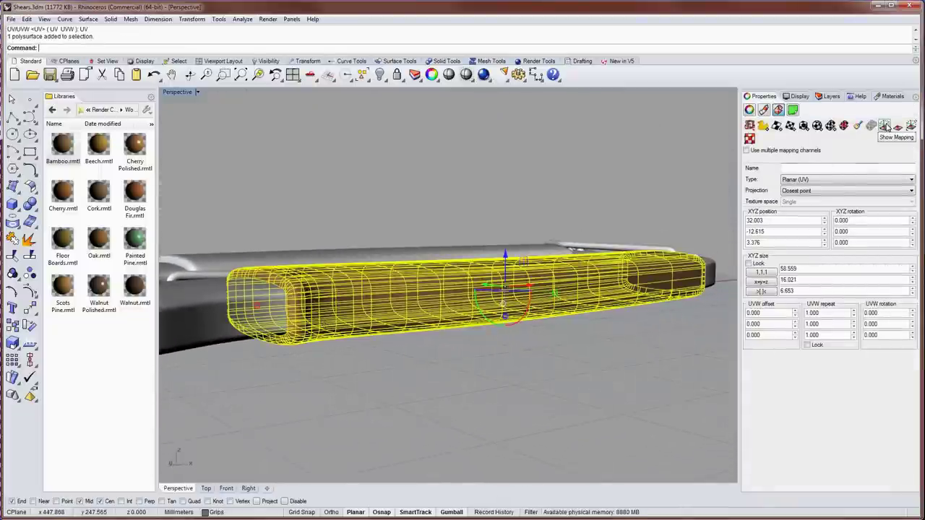
left_click(885, 126)
right_click_drag(522, 378, 536, 278)
left_click_drag(544, 267, 544, 216)
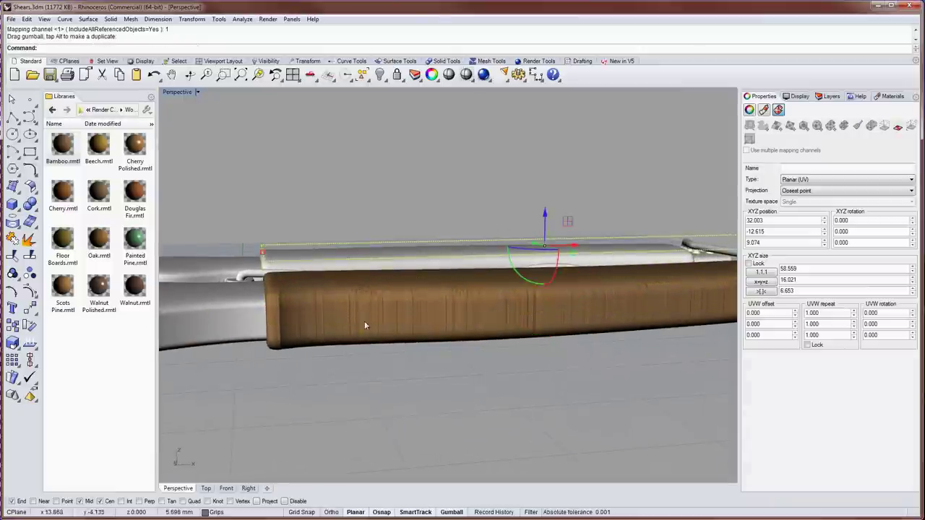
- Rotate the grip's planar mapping widget about -19 degrees around the X axis
mouse_move(425, 310)
right_mouse_down()
mouse_move(446, 310)
mouse_move(448, 289)
mouse_move(420, 302)
right_mouse_up()
left_click_drag(479, 264, 479, 284)
right_click_drag(458, 292, 398, 172)
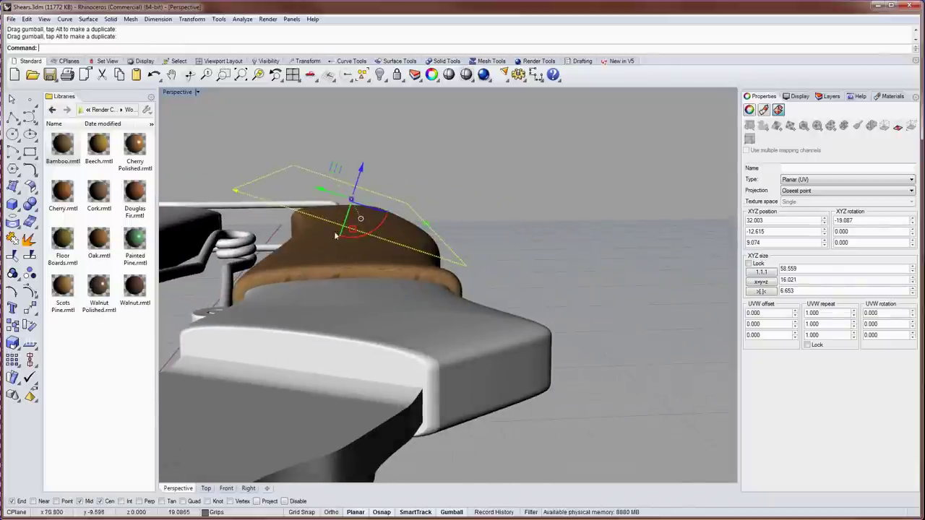
right_click_drag(393, 245, 367, 303)
scroll(366, 302, "down", 2)
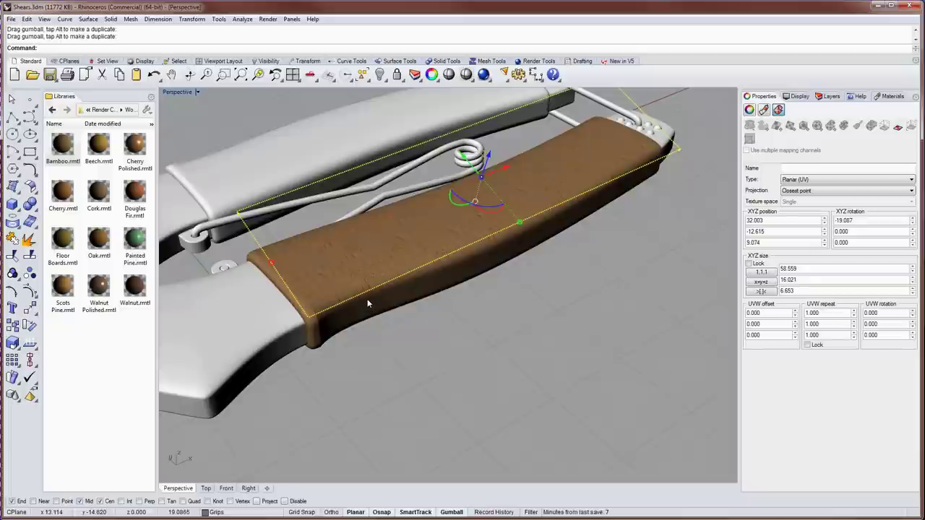
right_click_drag(367, 300, 367, 300)
- Delete the planar mapping from the bamboo grip on mapping channel 1
left_click(375, 315)
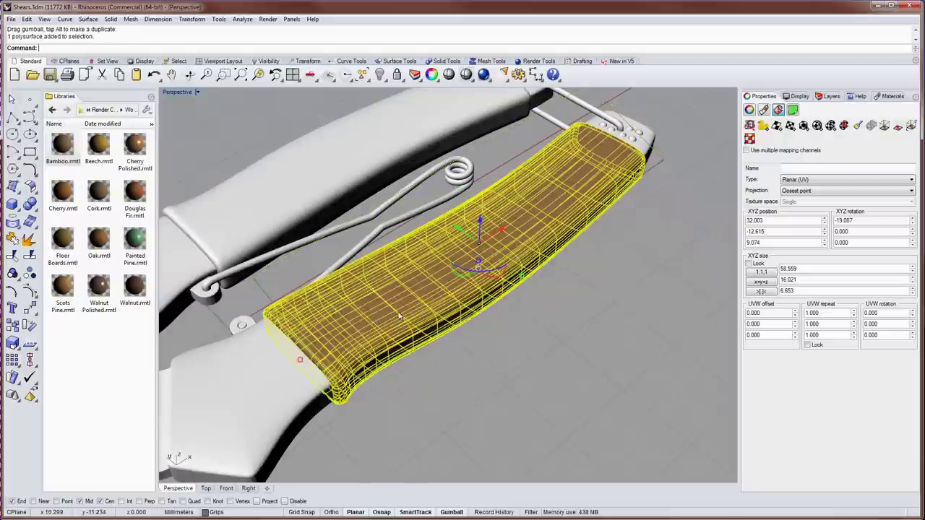
scroll(549, 317, "up", 2)
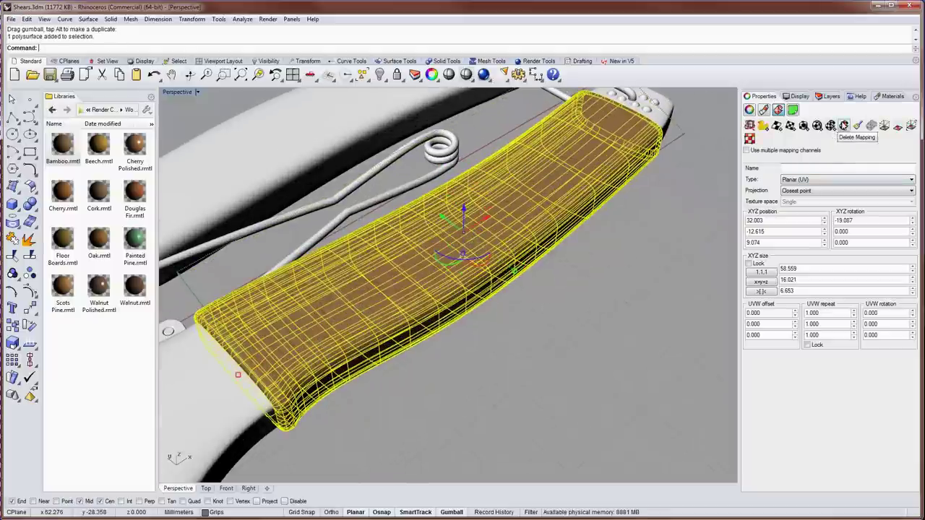
left_click(844, 126)
left_click(594, 293)
- Start unwrapping the bamboo grip and select seam edges across its front rim and along its outer side
right_click_drag(594, 293, 450, 310)
left_click(509, 275)
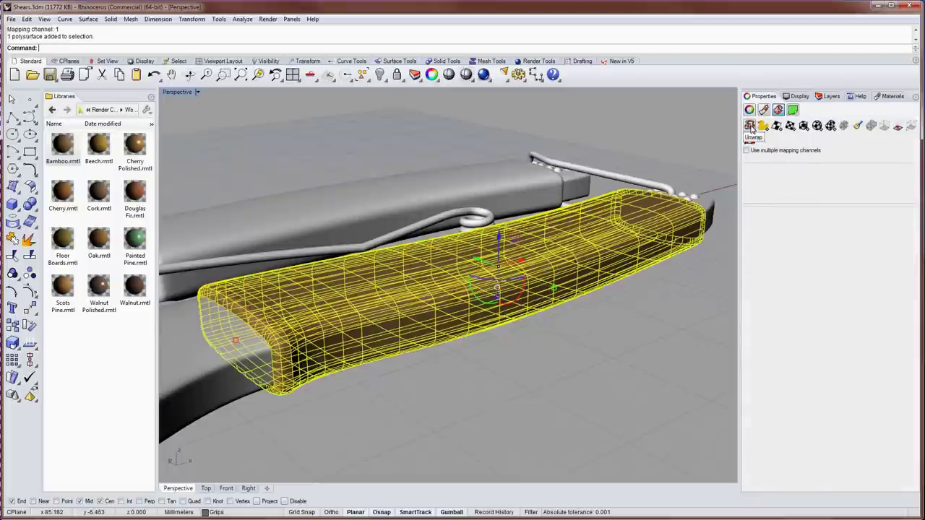
left_click(750, 127)
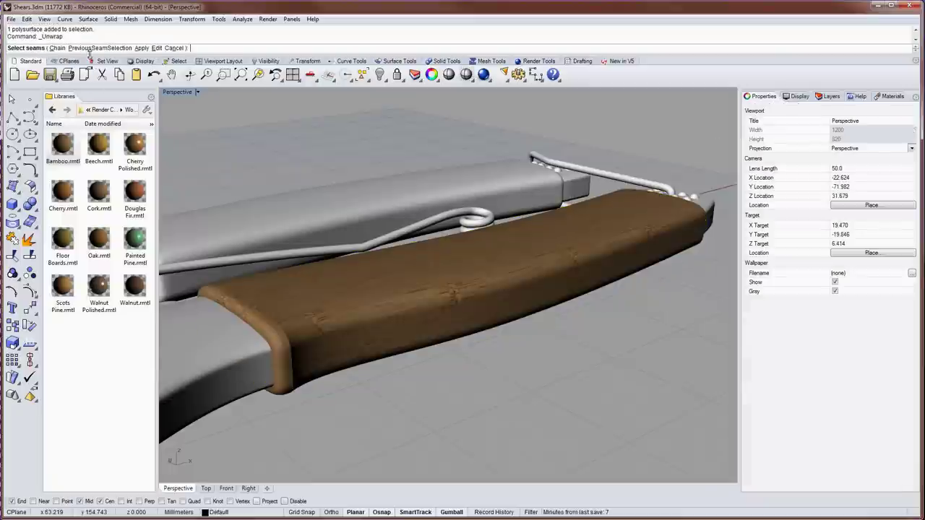
left_click(284, 371)
left_click(293, 368)
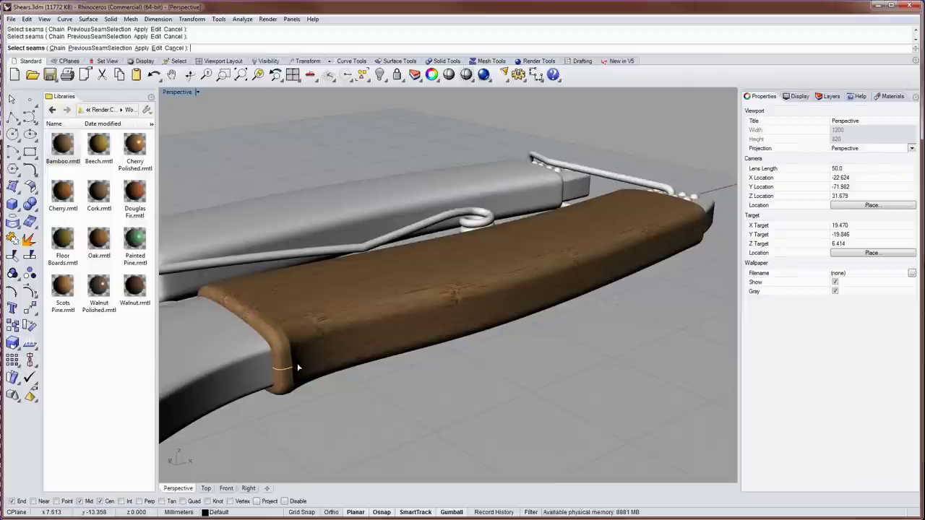
left_click(298, 367)
- Add the short edge at the grip's rear end to the unwrap seams
key("Left")
key("Left")
key("Left")
key("Left")
key("Left")
key("Left")
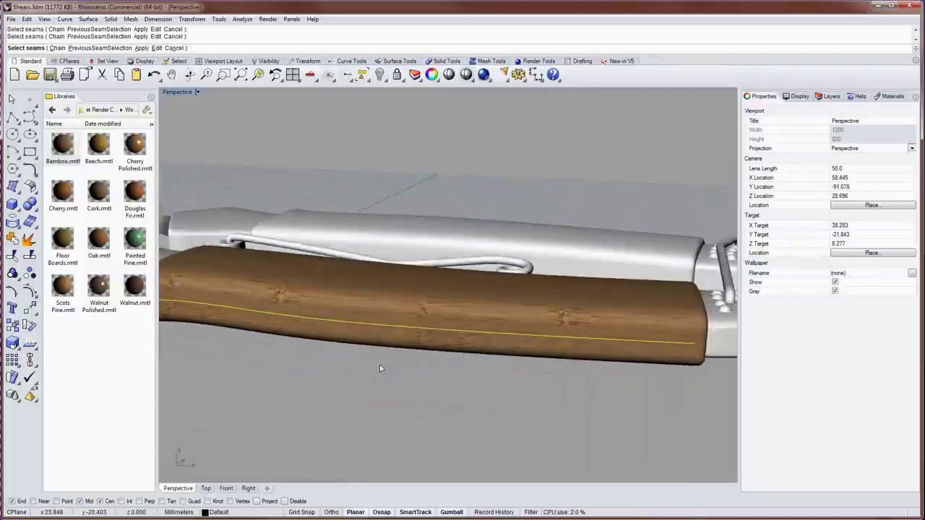
right_click_drag(379, 364, 532, 360)
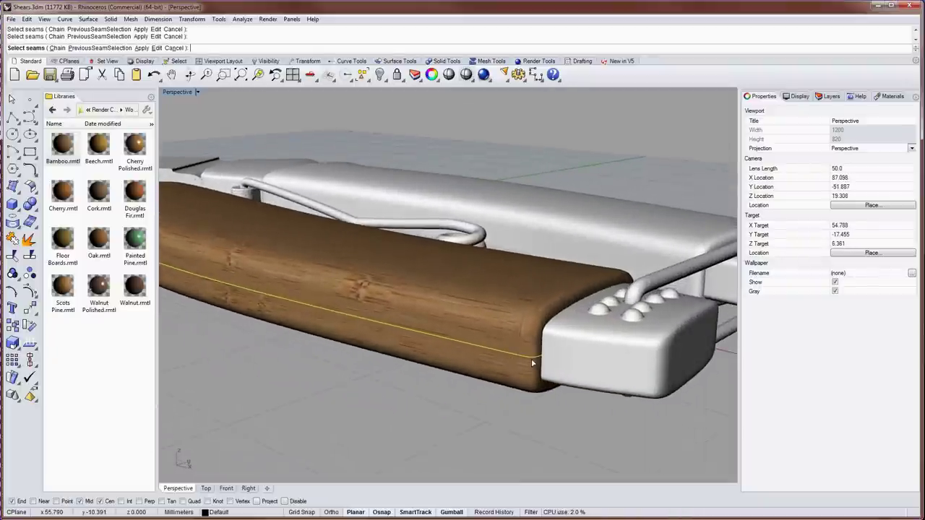
- Accept the selected seams to unwrap the bamboo grip's texture coordinates
key("Right")
key("Right")
key("Right")
key("Right")
key("Right")
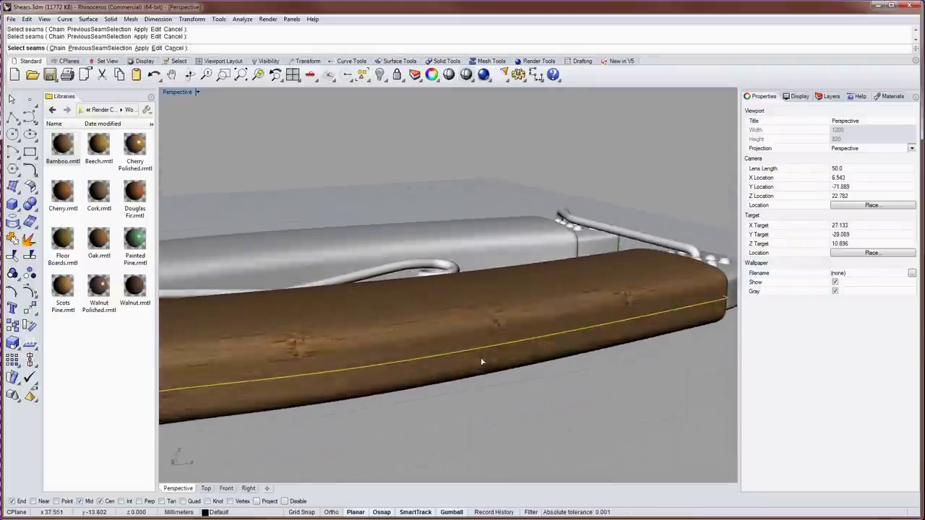
key("Right")
key("Right")
key("Right")
scroll(434, 350, "down", 3)
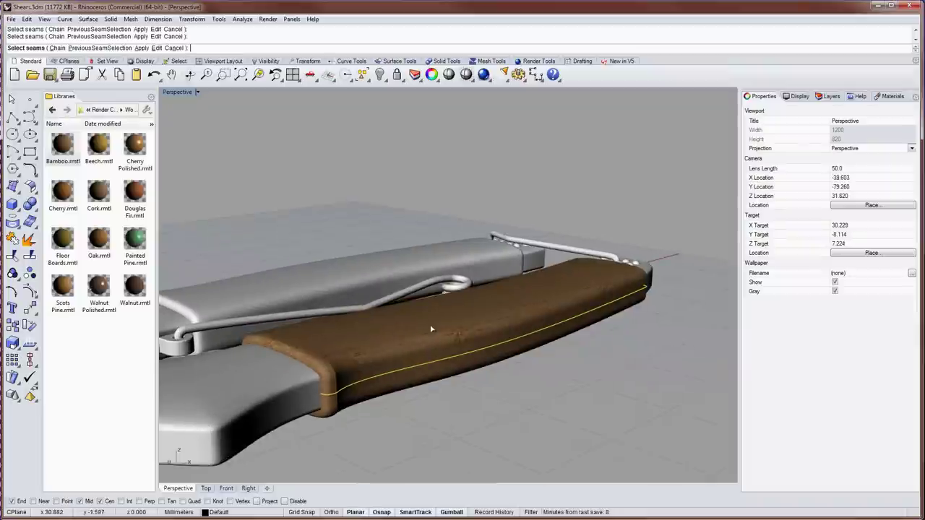
key("Return")
left_click(504, 399)
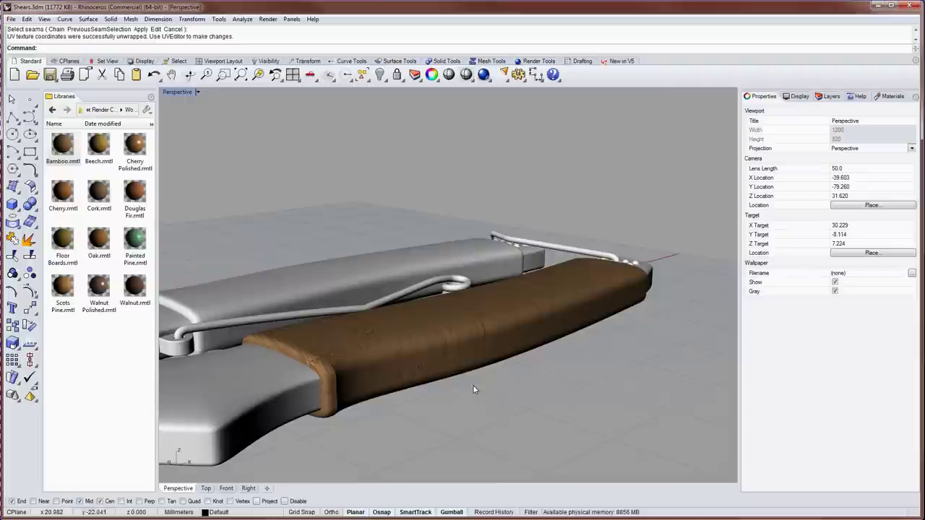
- Examine the direction of the unwrapped bamboo grain along the grip's top, side and front rim
key("Up")
key("Up")
key("Up")
key("Up")
key("Up")
right_click_drag(415, 380, 372, 366)
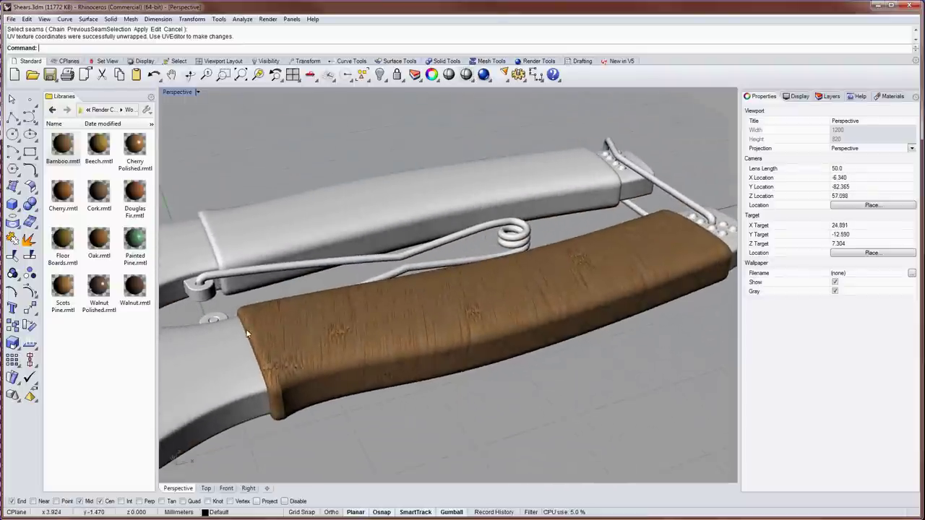
scroll(264, 336, "up", 5)
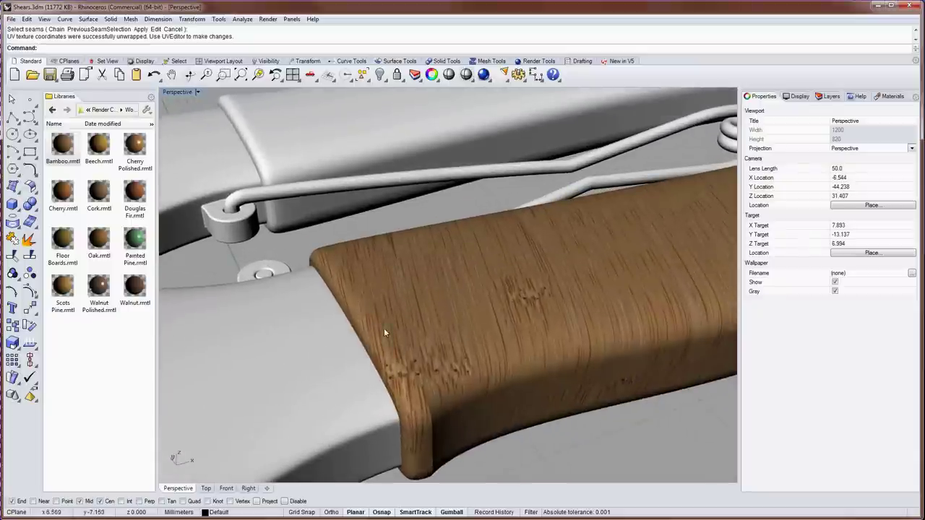
right_click_drag(417, 337, 376, 264)
scroll(415, 329, "down", 6)
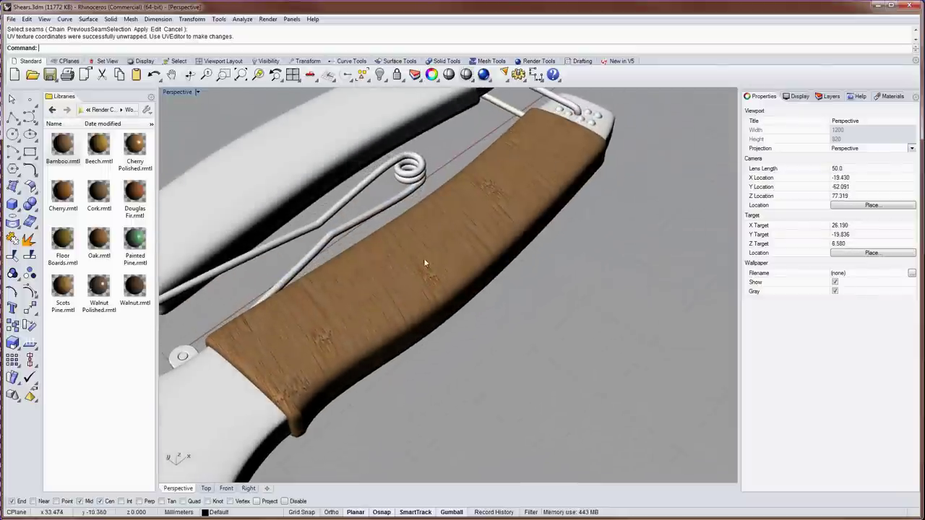
- Open the grip's UV Editor and lay out its texture in a rectangle about 44 by 45 mm beside the shears
left_click(378, 287)
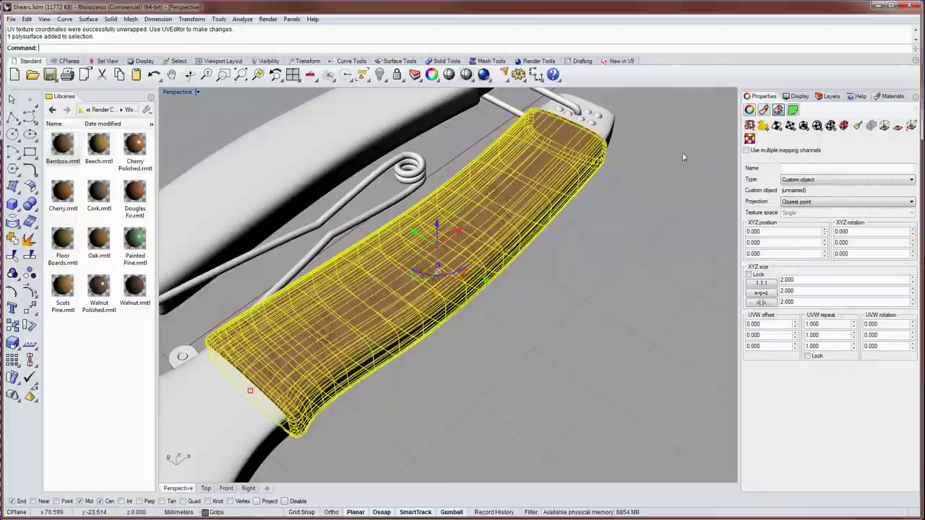
left_click(751, 143)
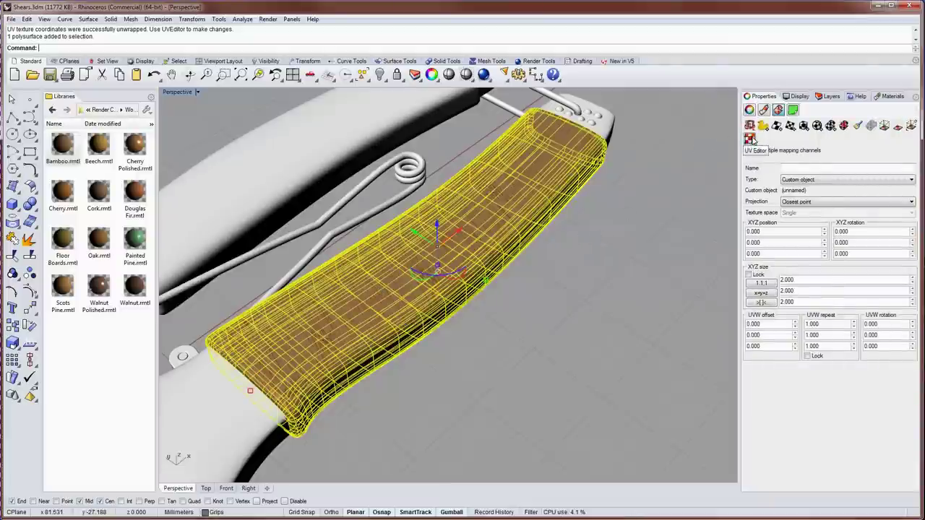
right_click_drag(641, 225, 528, 233)
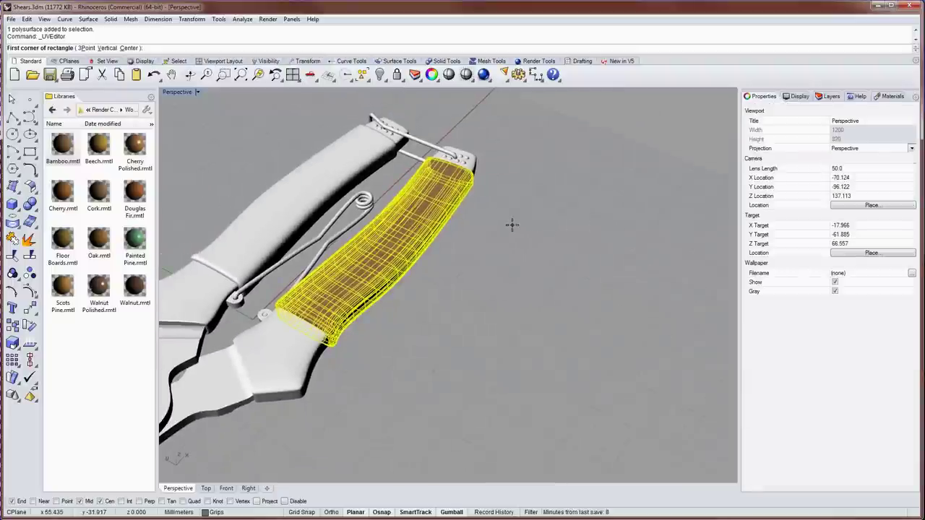
left_click(511, 225)
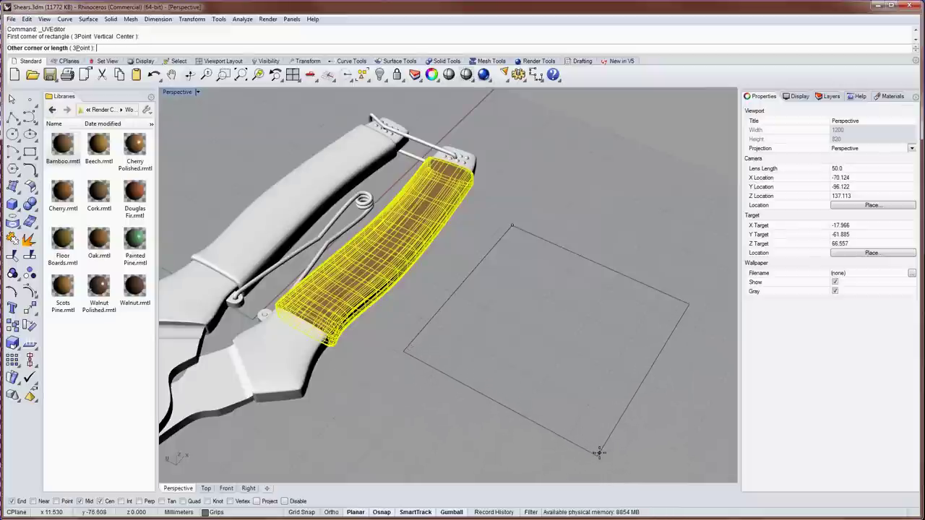
left_click(598, 451)
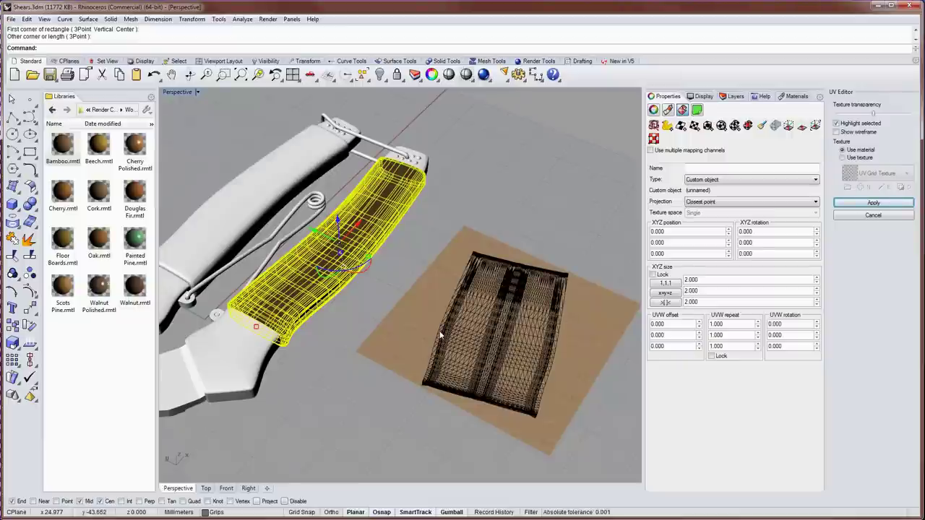
- Rotate the unwrapped UV mesh about a quarter turn on the bamboo texture, aligning its long side with the grain
left_click(492, 316)
scroll(470, 329, "up", 3)
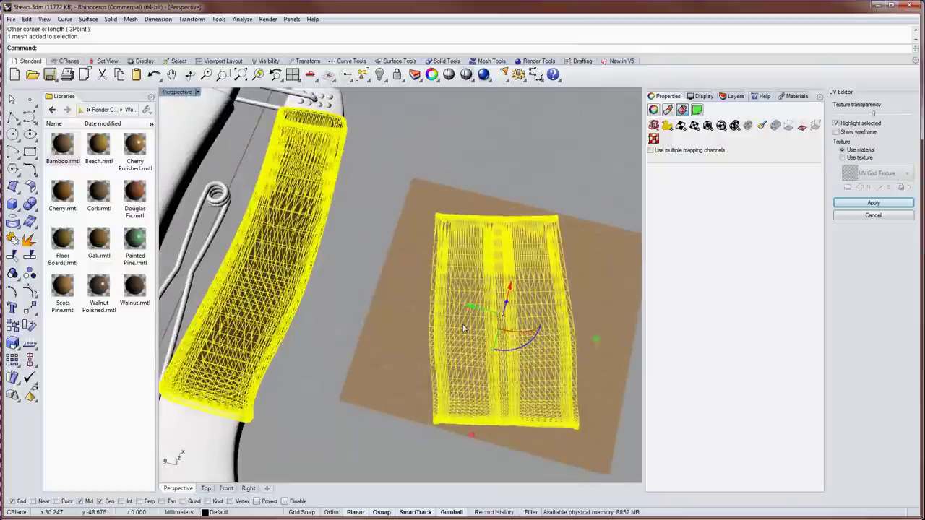
left_click_drag(542, 350, 557, 308)
left_click(556, 179)
right_click_drag(555, 179, 501, 265)
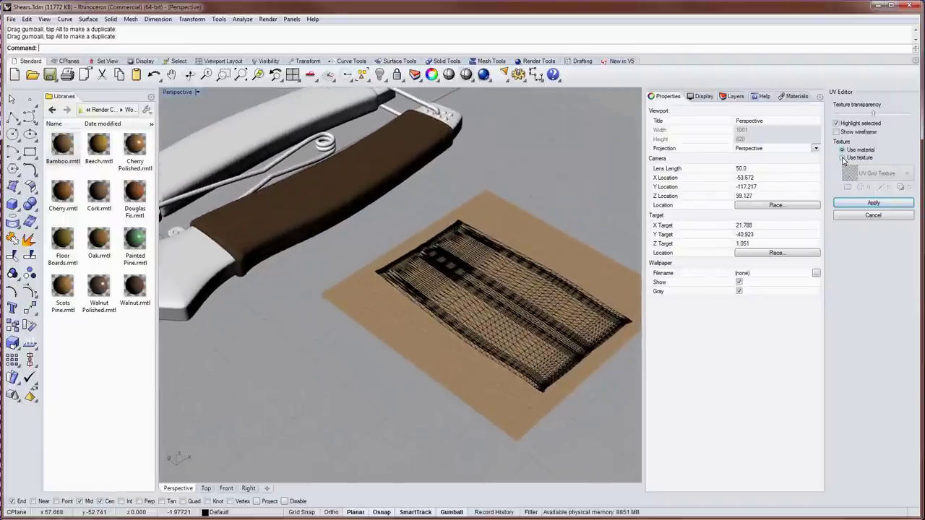
- Preview the grip with the UV Grid Texture and switch back to its material
left_click(861, 157)
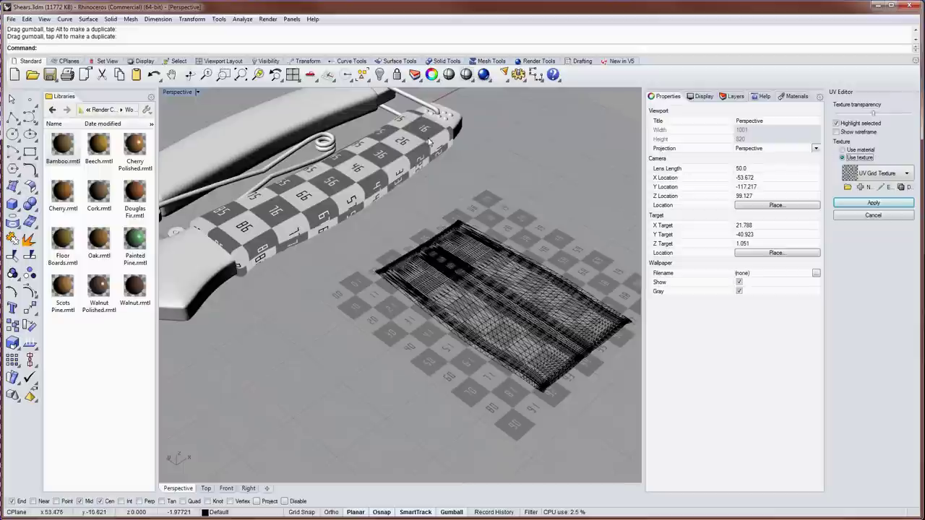
left_click(844, 150)
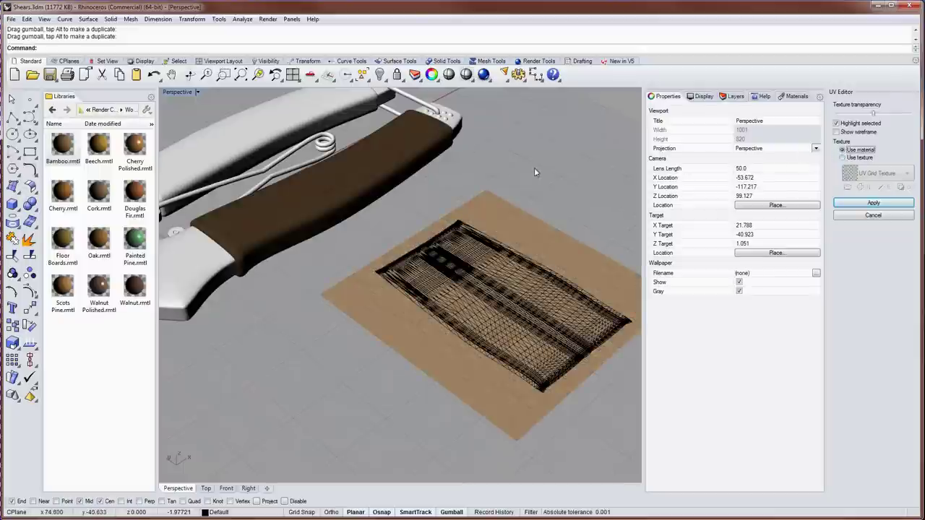
right_click_drag(334, 176, 354, 297)
scroll(331, 179, "up", 3)
scroll(354, 298, "down", 3)
- Show the UV mesh's control points, select one on its long edge, and hide the points again
right_click_drag(475, 313, 495, 294)
left_click(495, 292)
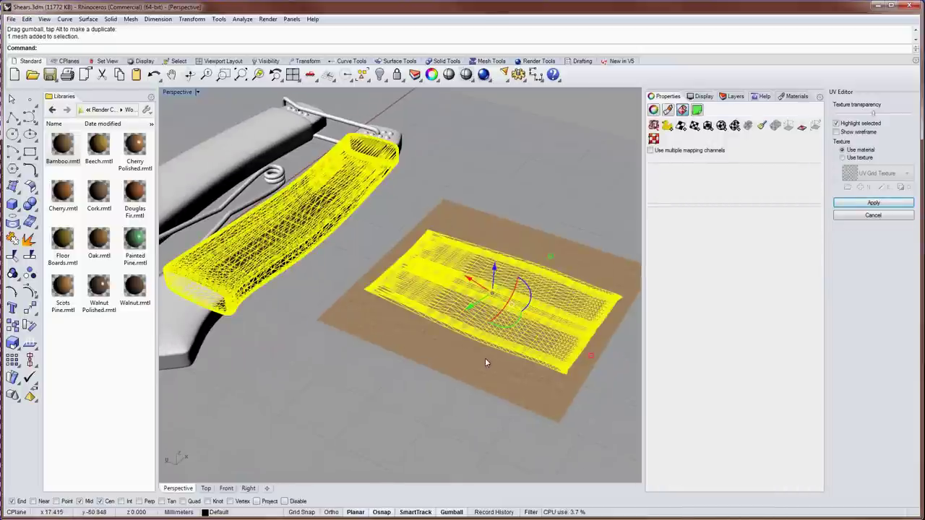
scroll(485, 358, "up", 10)
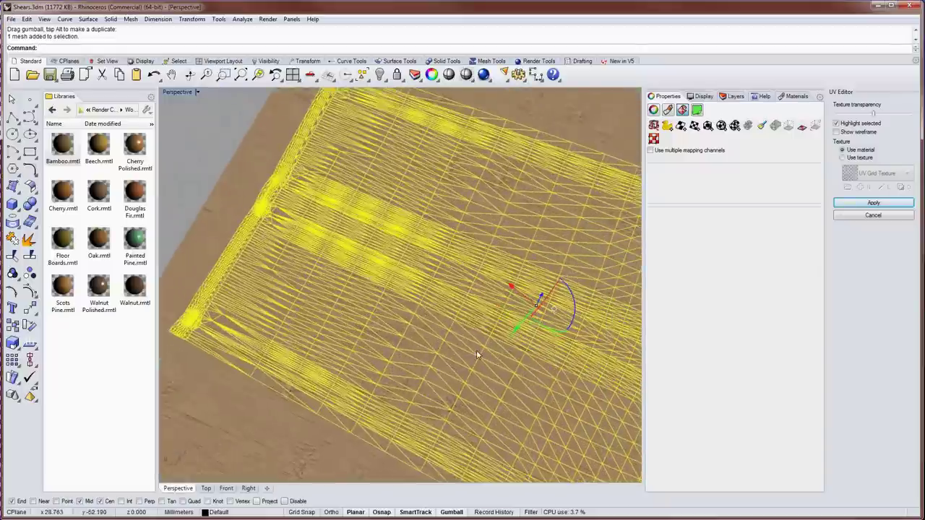
scroll(473, 351, "down", 5)
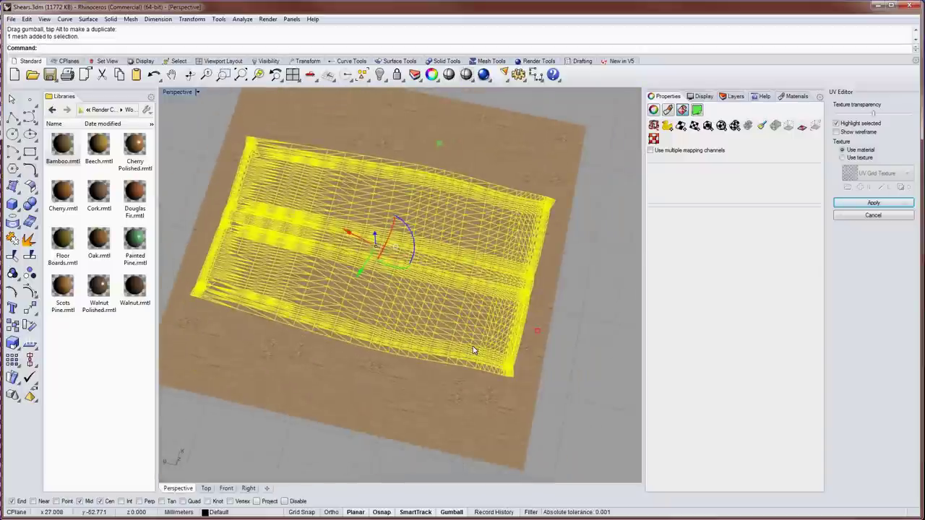
key("F10")
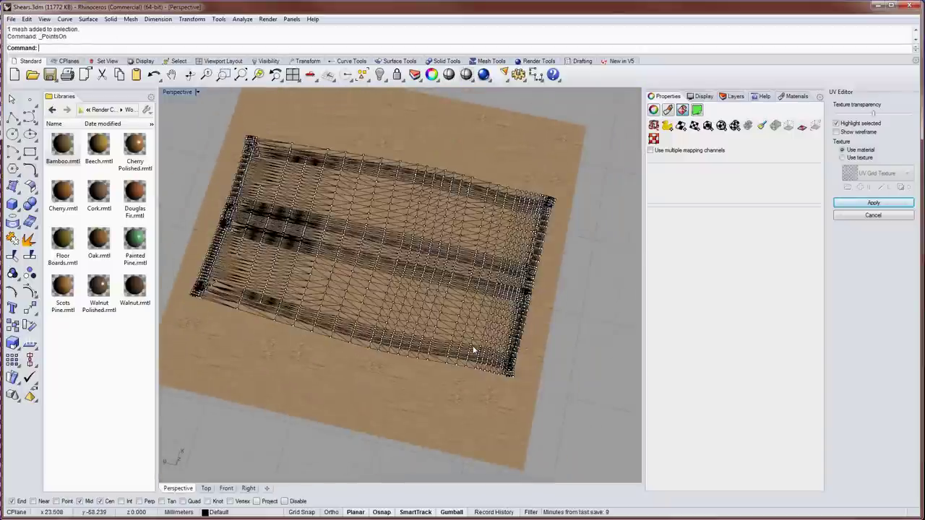
left_click(444, 363)
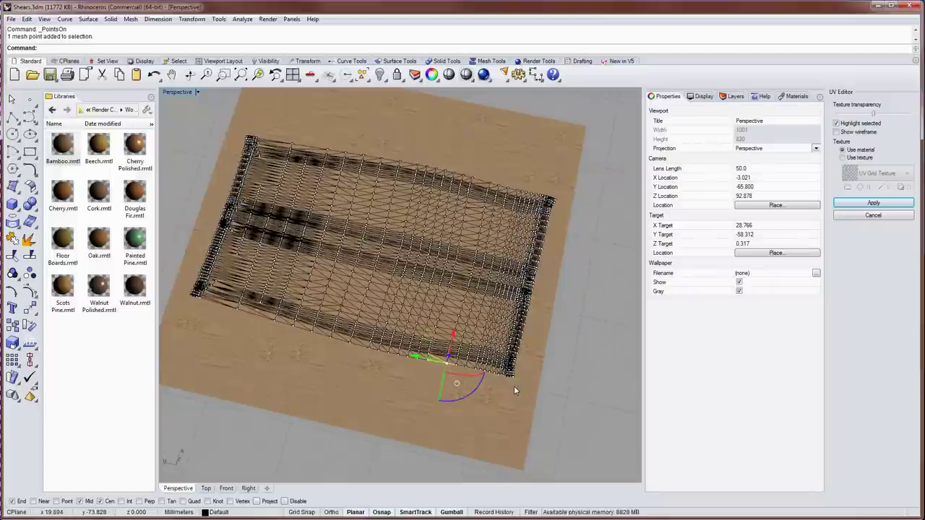
key("F11")
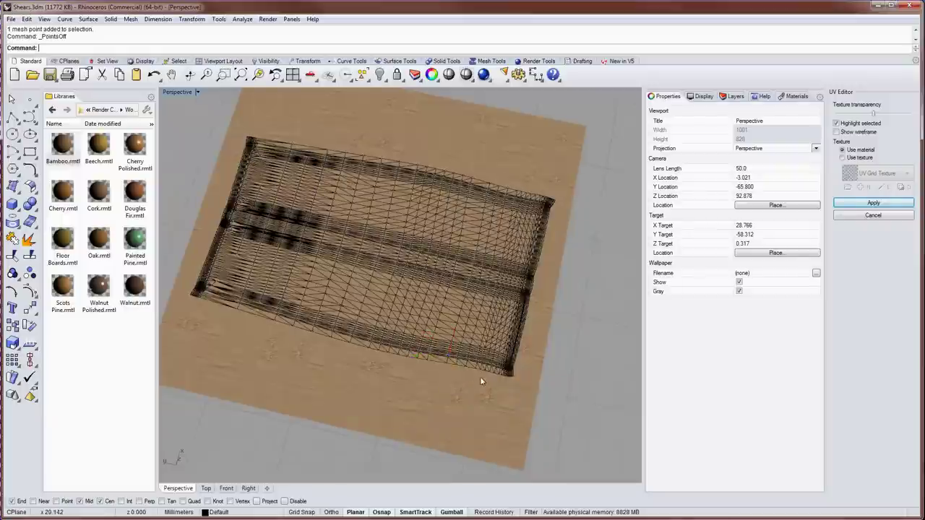
- Apply the UV Editor changes to the bamboo grip
scroll(431, 304, "down", 3)
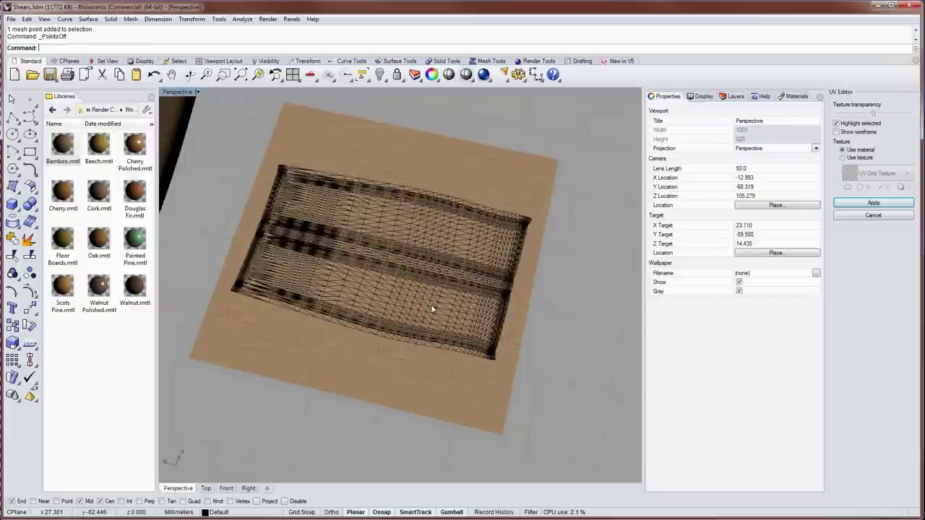
right_click_drag(419, 260, 549, 276)
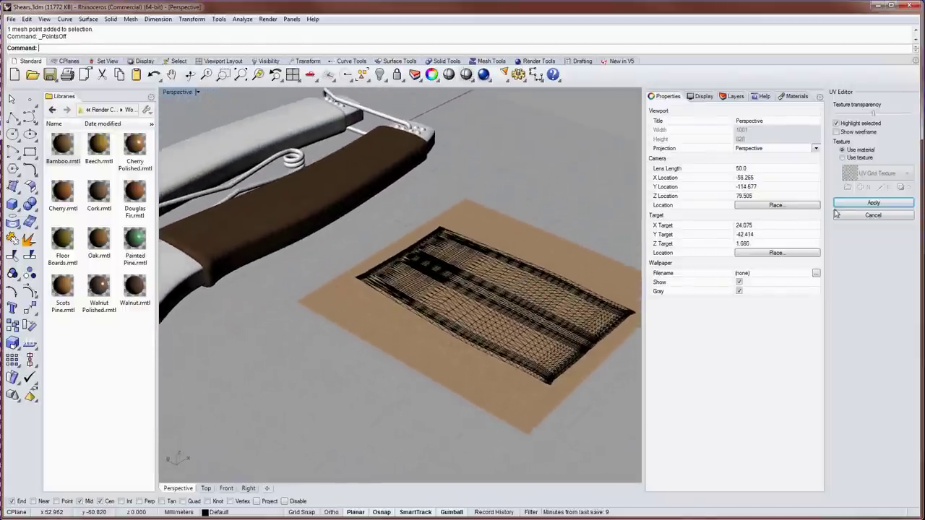
left_click(874, 203)
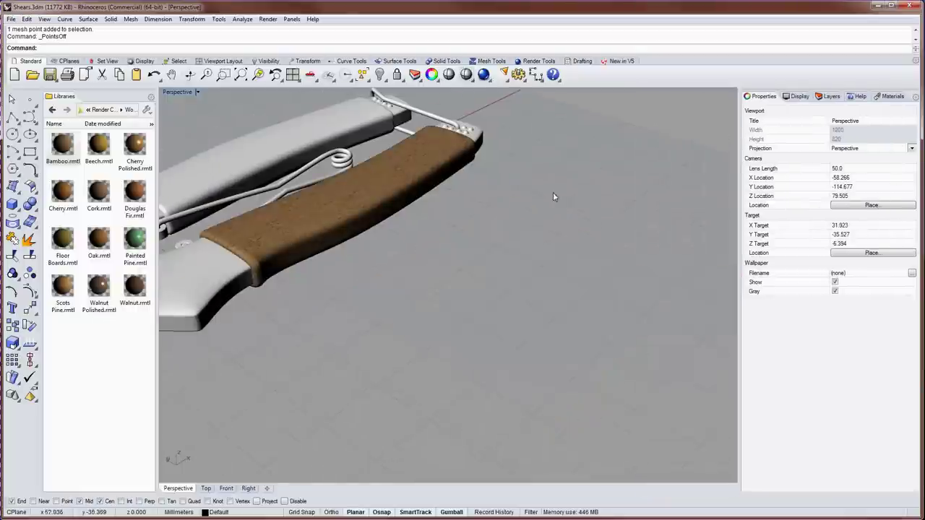
scroll(372, 253, "up", 5)
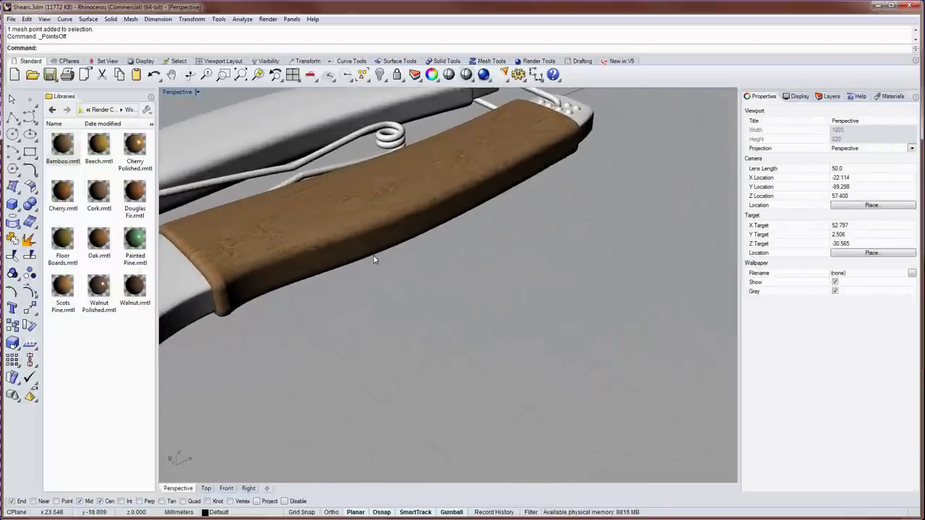
scroll(375, 264, "up", 2)
right_click_drag(375, 264, 419, 250)
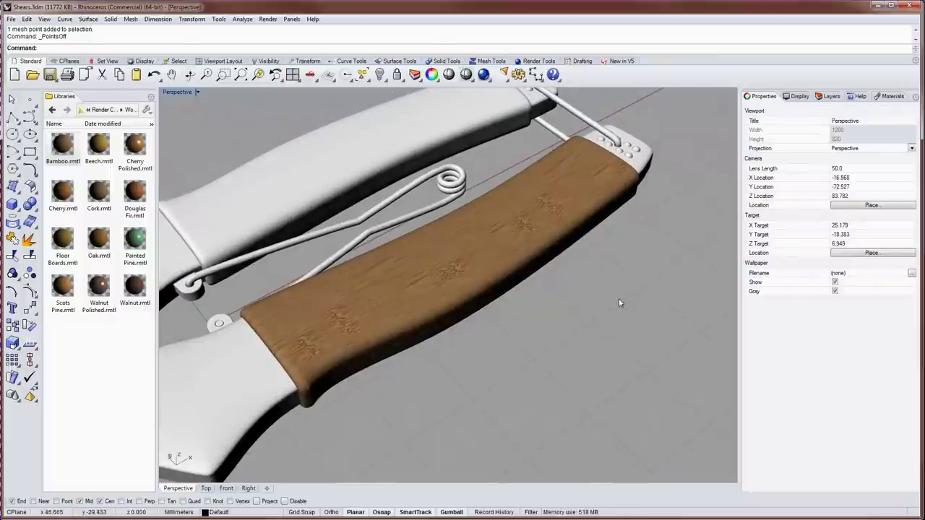
- Apply the Cherry wood material from the library to the bamboo grip
right_click_drag(588, 292, 567, 293)
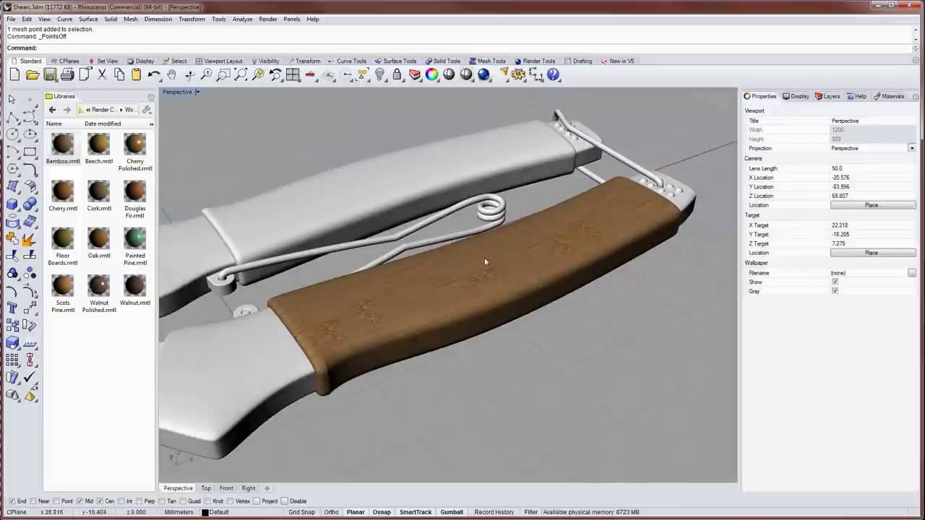
left_click(65, 198)
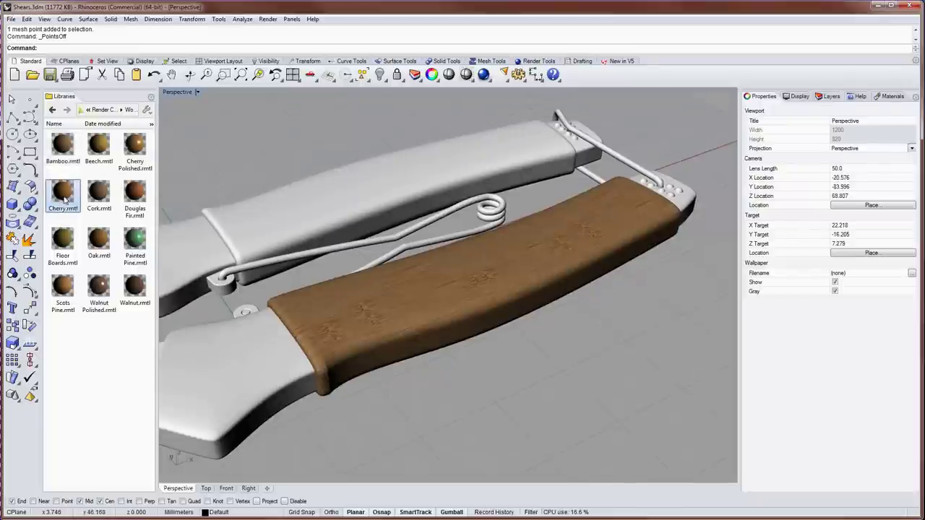
left_click(351, 318)
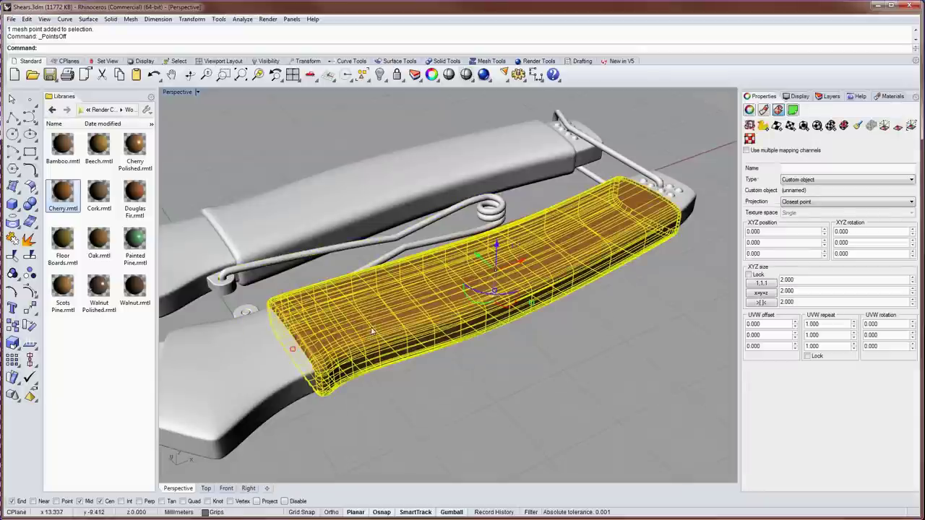
left_click(466, 365)
right_click_drag(445, 341, 443, 339)
key("Right")
key("Right")
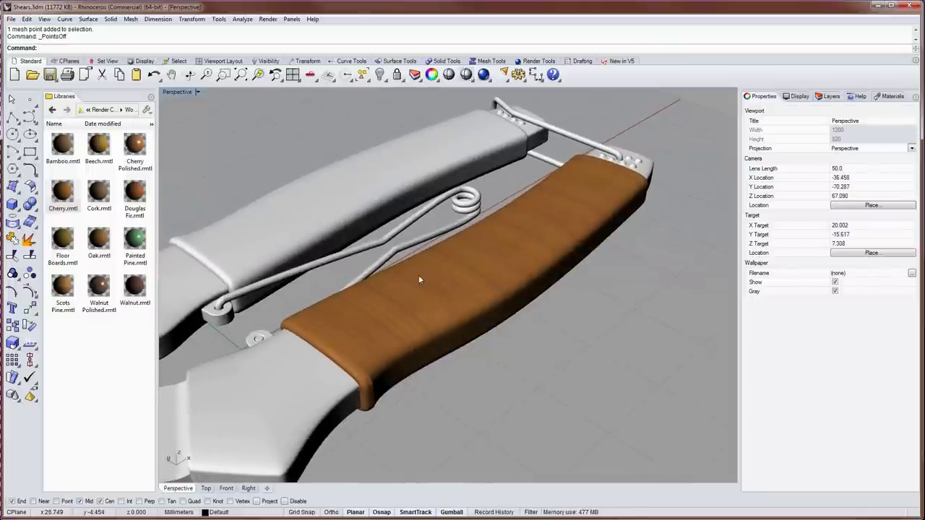
- Set the third UVW rotation value of the grip's texture mapping to 90
left_click(399, 281)
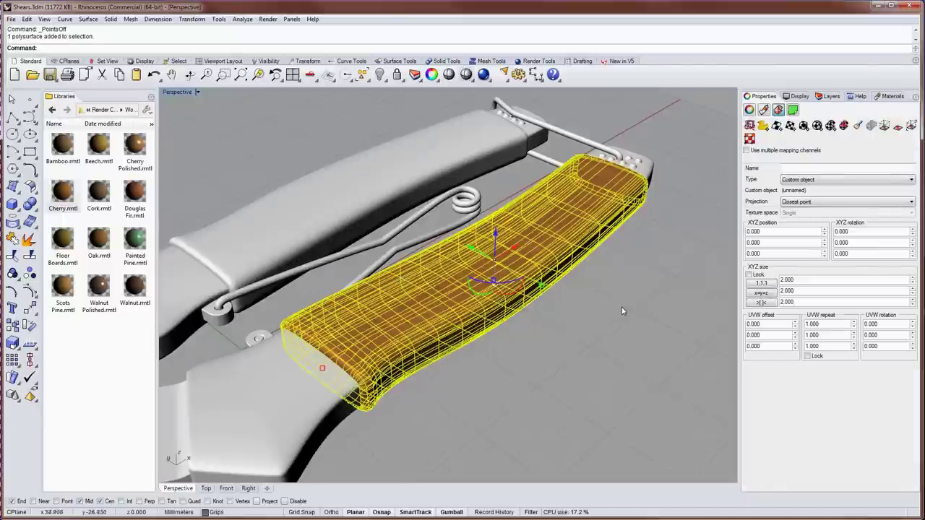
left_click(889, 346)
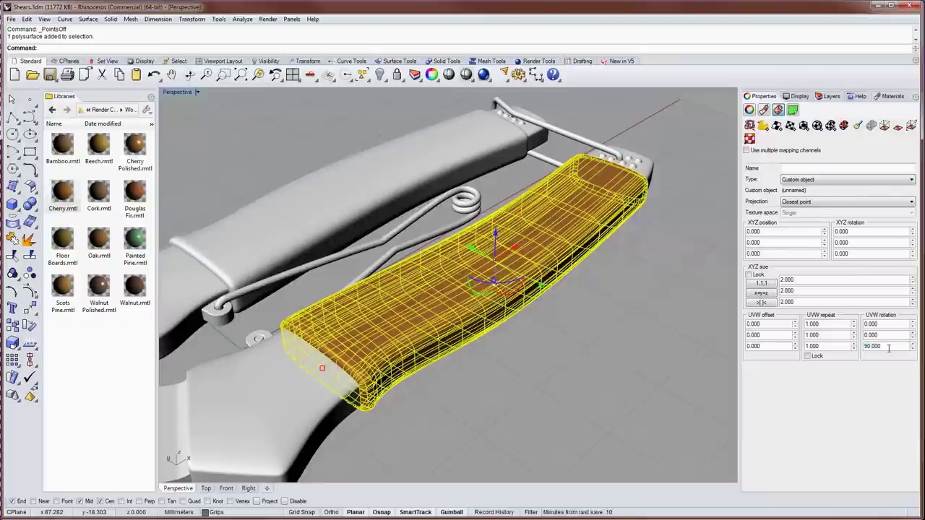
left_click(608, 352)
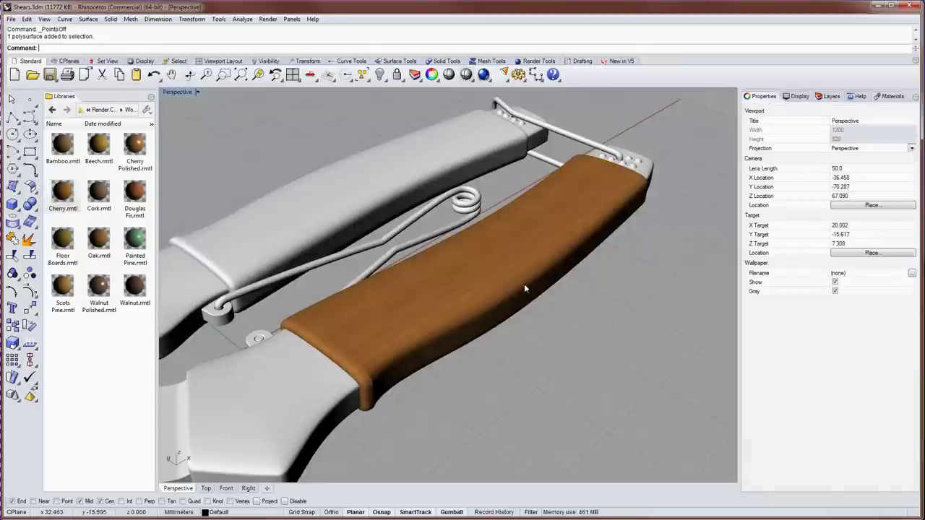
- Examine the direction of the cherry grain along the grip's top, side and front end
right_click_drag(608, 189, 596, 181)
scroll(595, 181, "up", 1)
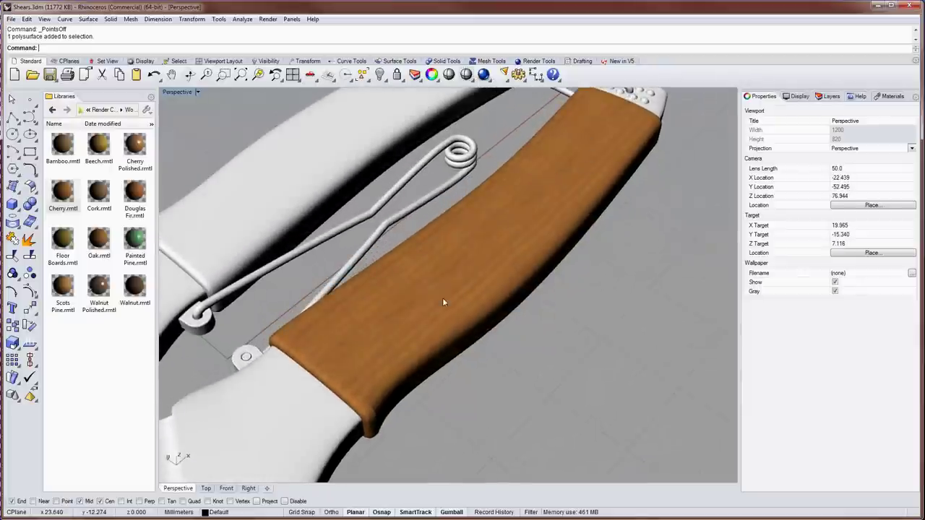
right_click_drag(541, 242, 472, 326)
scroll(517, 293, "up", 5)
scroll(478, 310, "down", 2)
scroll(522, 346, "down", 3)
right_click_drag(524, 348, 398, 340)
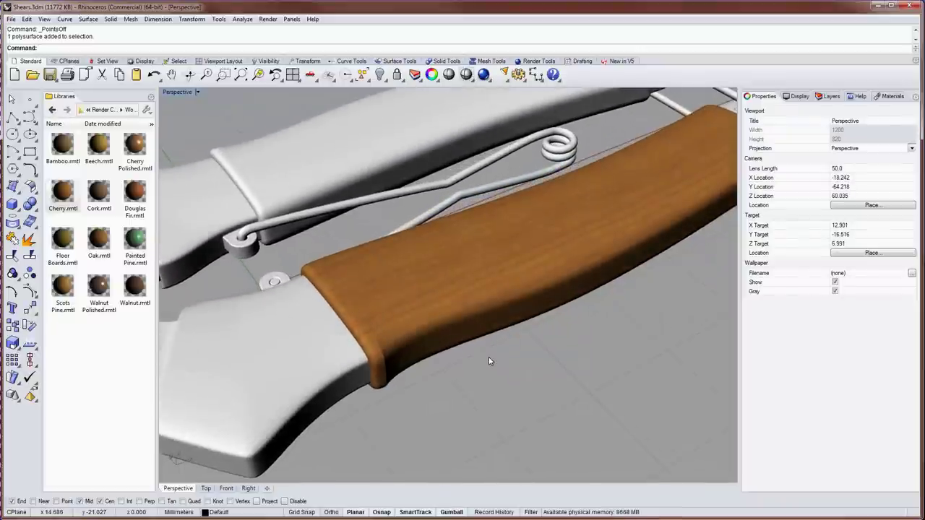
right_click_drag(482, 355, 482, 337)
scroll(483, 355, "down", 3)
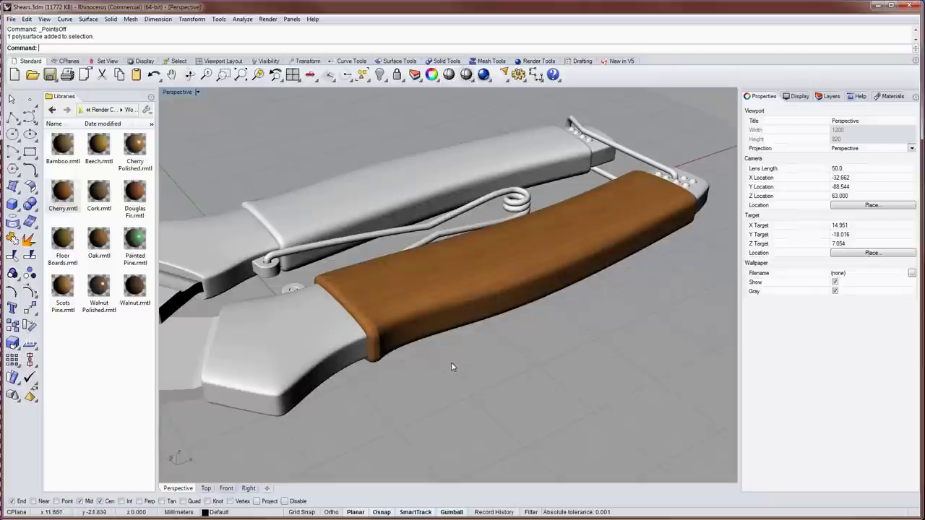
right_click_drag(372, 323, 343, 315)
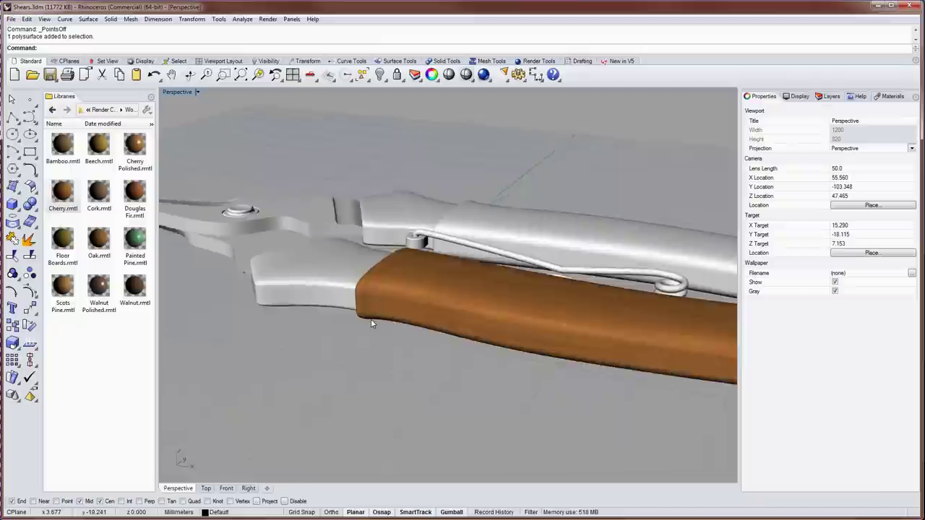
right_click_drag(372, 324, 375, 330)
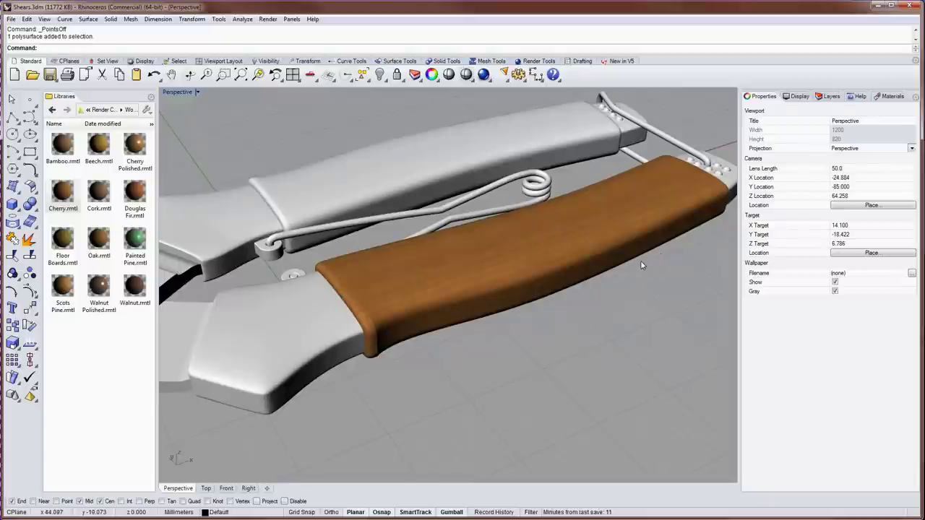
type("ctU")
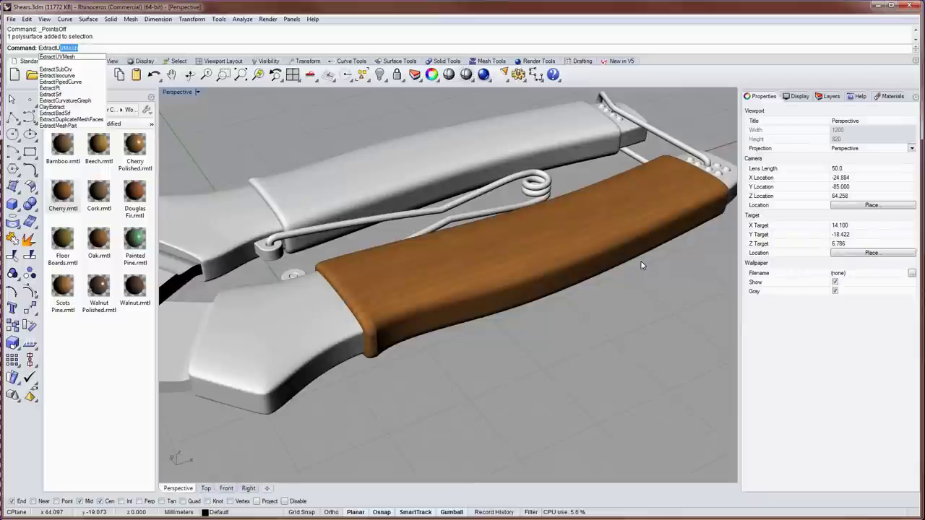
key("Escape")
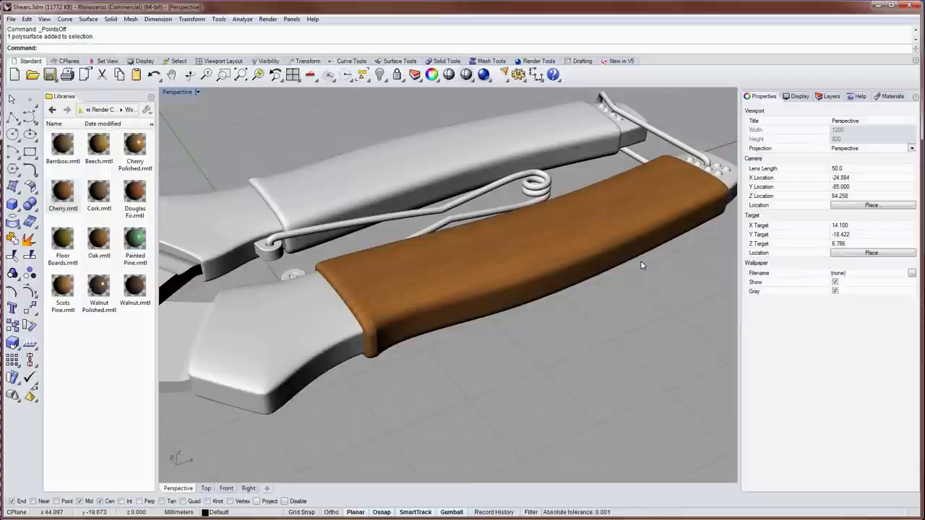
right_click_drag(585, 280, 521, 273)
left_click(602, 181)
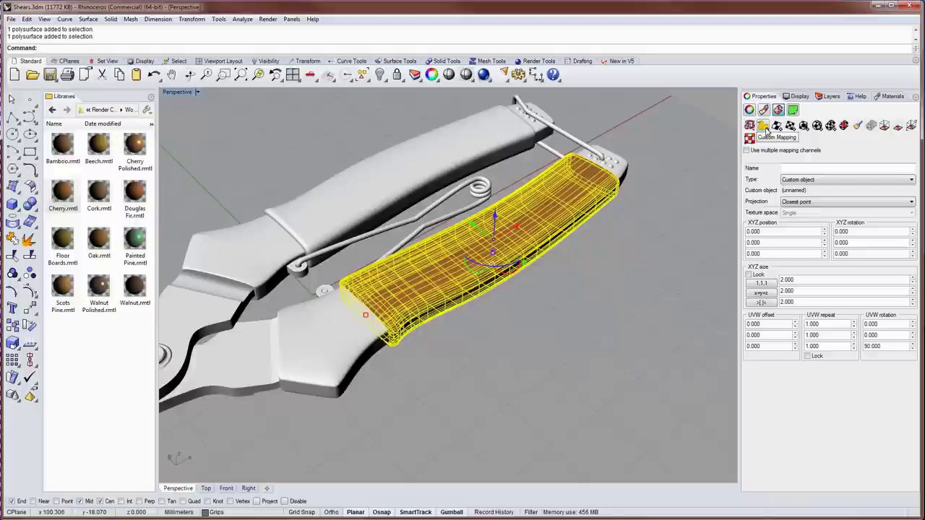
left_click(607, 255)
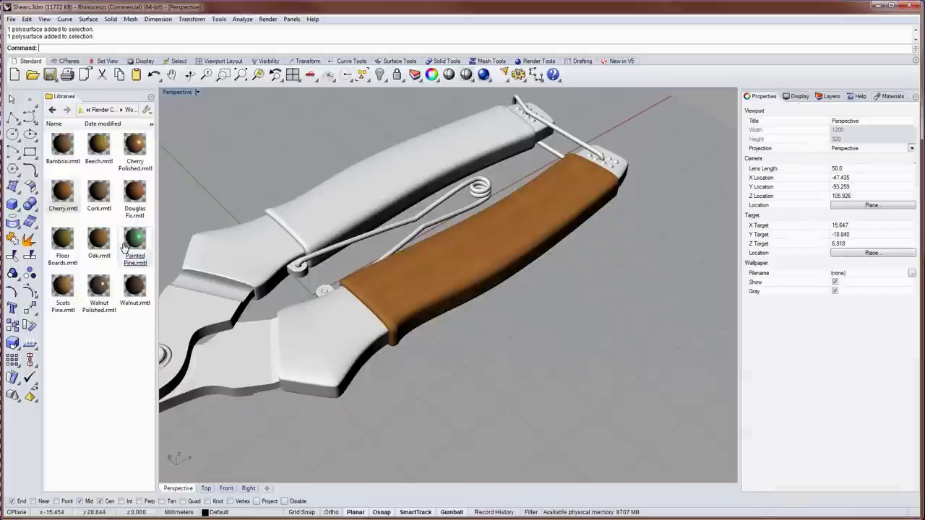
- Delete the custom texture mapping from the cherry grip
right_click_drag(386, 239, 438, 247)
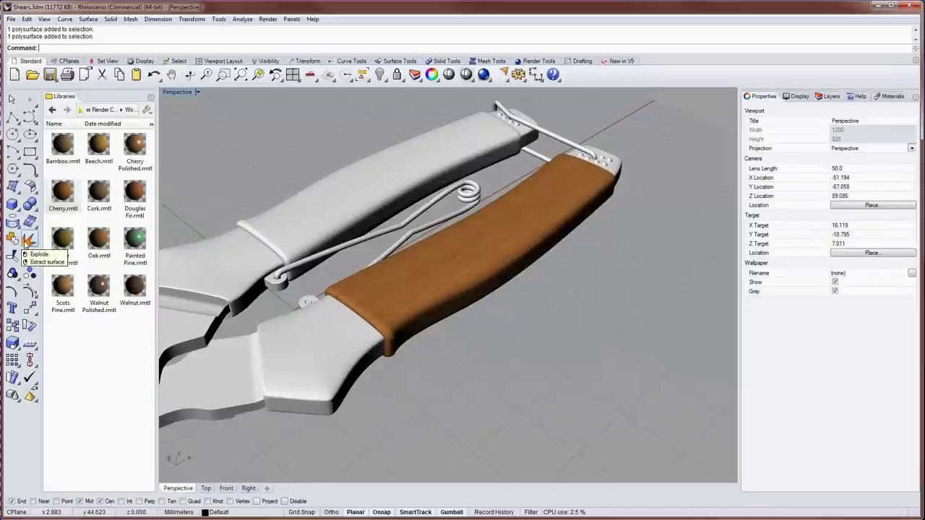
left_click(448, 260)
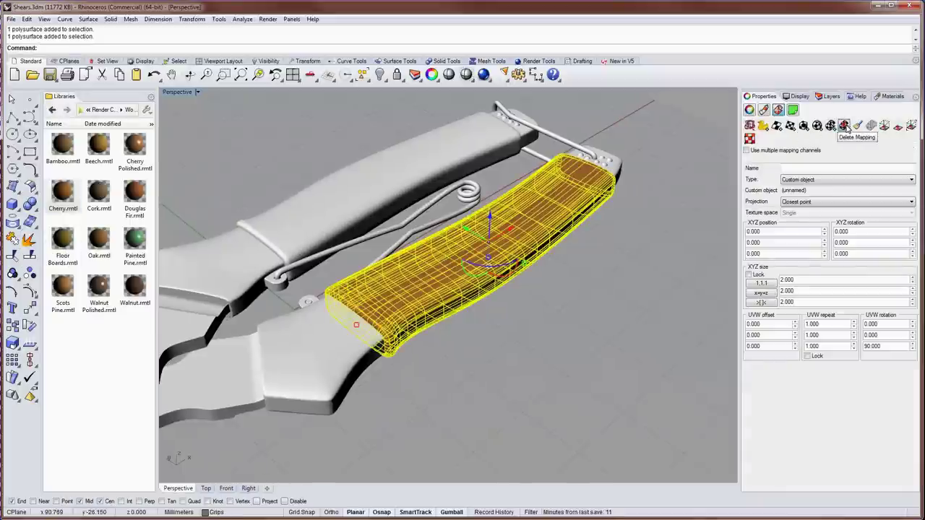
left_click(847, 127)
left_click(621, 280)
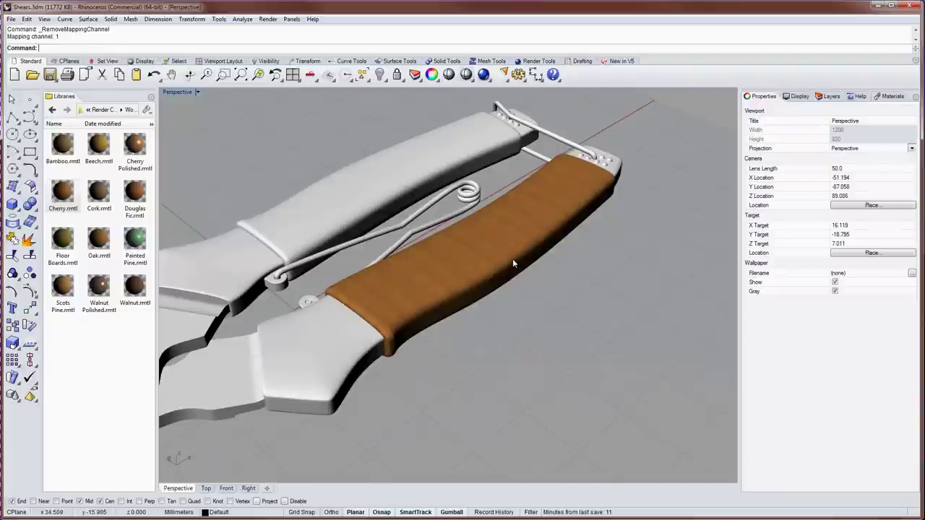
left_click(512, 264)
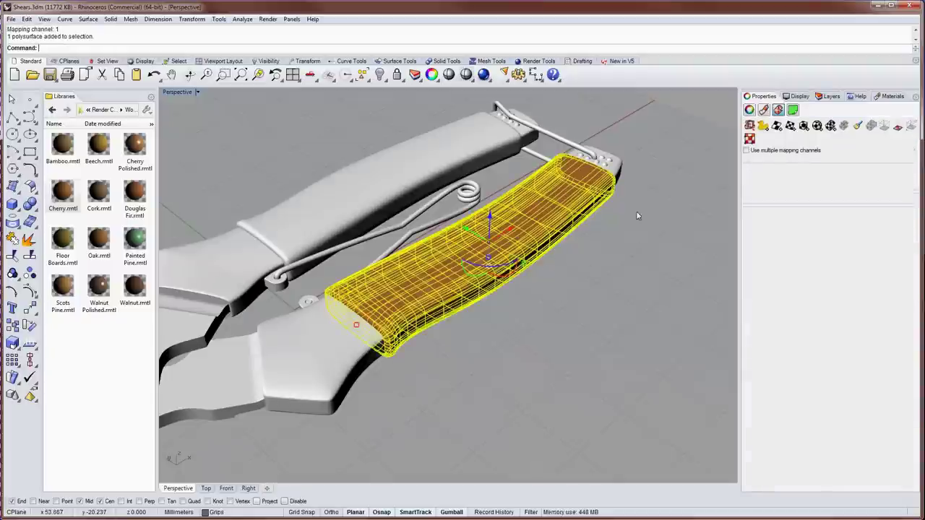
left_click(679, 205)
- Extract a copy of the grip's main outer surface onto the input layer
scroll(625, 207, "up", 5)
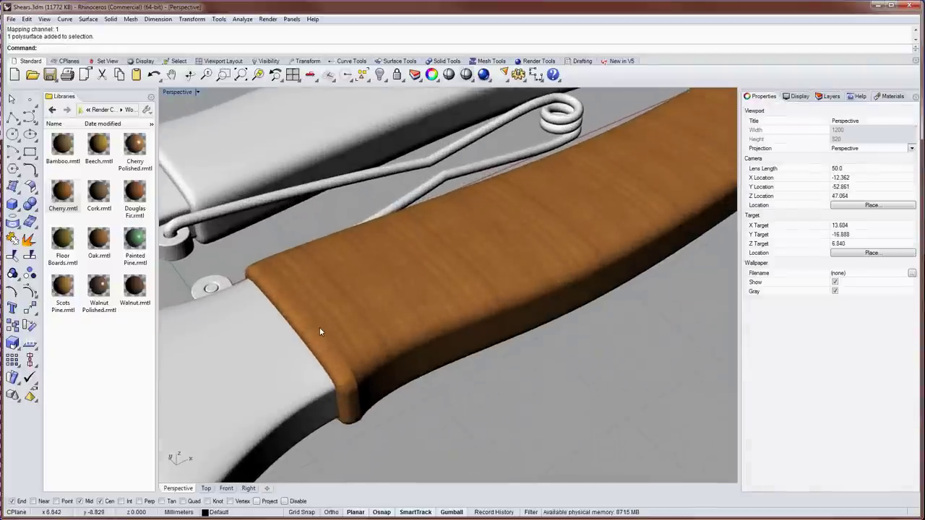
scroll(319, 331, "down", 4)
right_click_drag(320, 331, 387, 284)
scroll(386, 285, "down", 2)
left_click(28, 243)
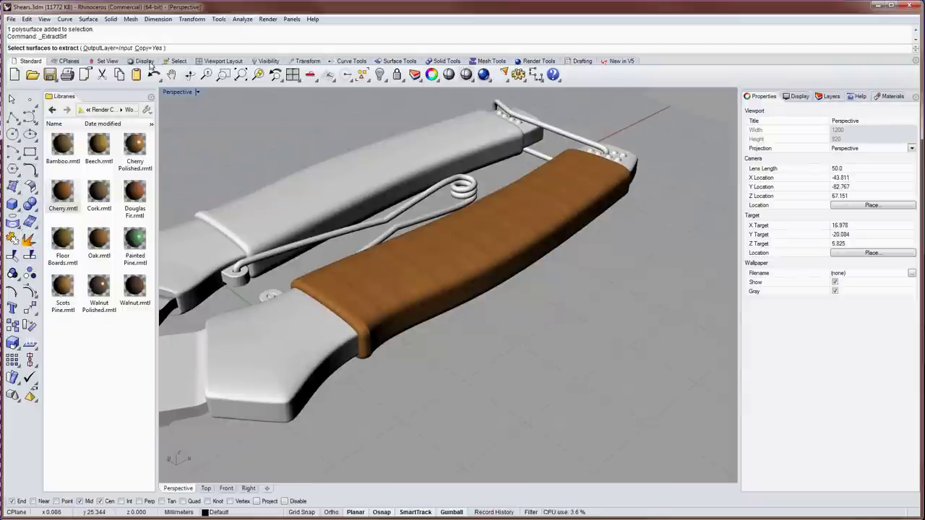
left_click(442, 239)
key("Return")
- Scale the extracted surface up slightly so that it surrounds the grip
mouse_move(528, 260)
left_mouse_down()
mouse_move(547, 273)
mouse_move(528, 274)
left_mouse_up()
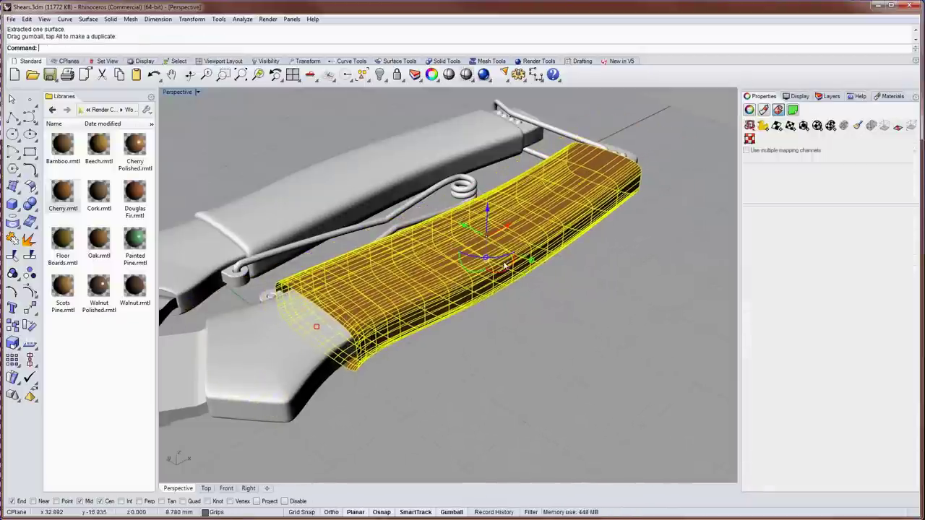
left_click(499, 344)
right_click_drag(471, 330, 436, 302)
left_click(469, 292)
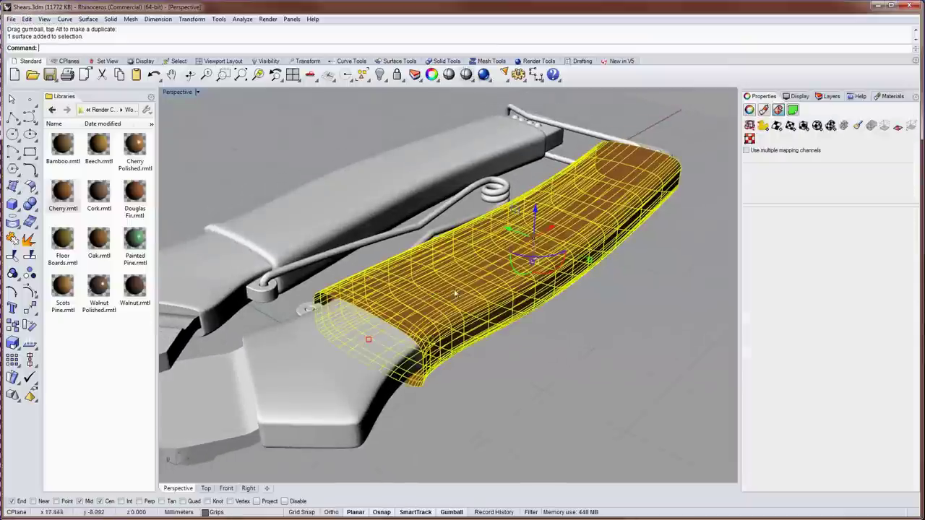
left_click_drag(590, 265, 596, 266, "shift")
left_click(601, 313)
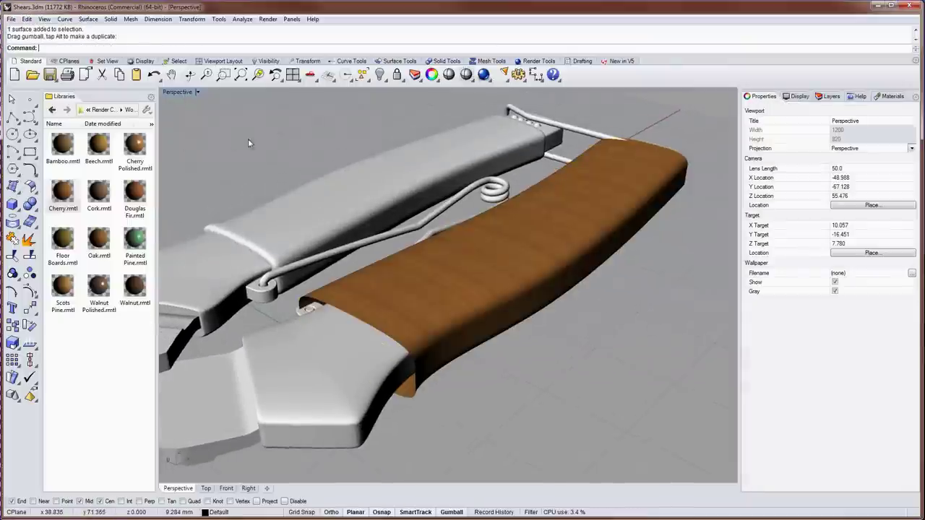
- In Wireframe display, apply a custom mapping to the grip using the enlarged extracted surface as the mapping object
right_click_drag(248, 139, 173, 114)
left_click(182, 92)
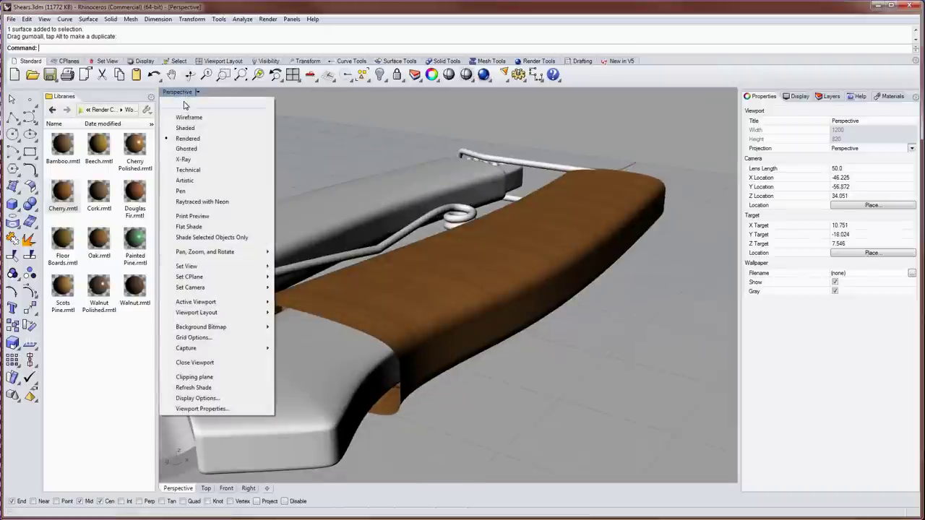
left_click(185, 105)
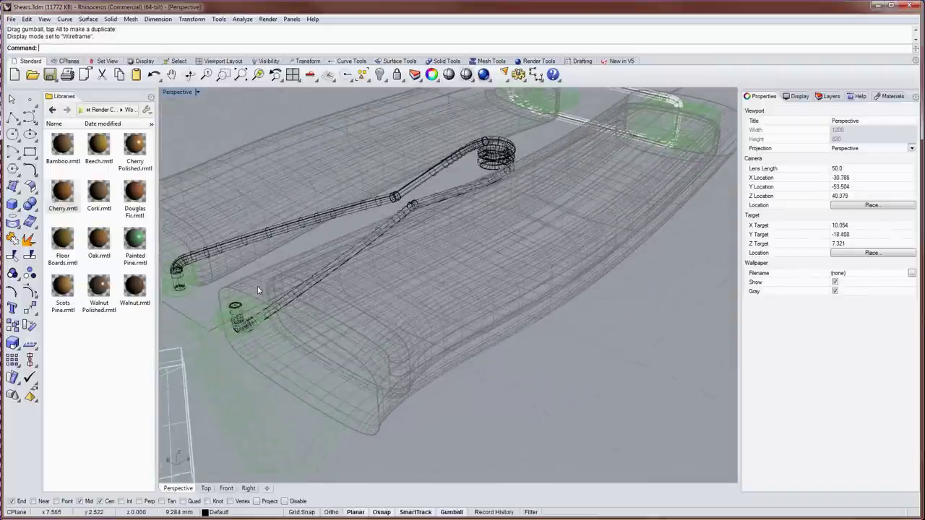
left_click(258, 289)
right_click_drag(257, 290, 608, 313)
left_click(368, 336)
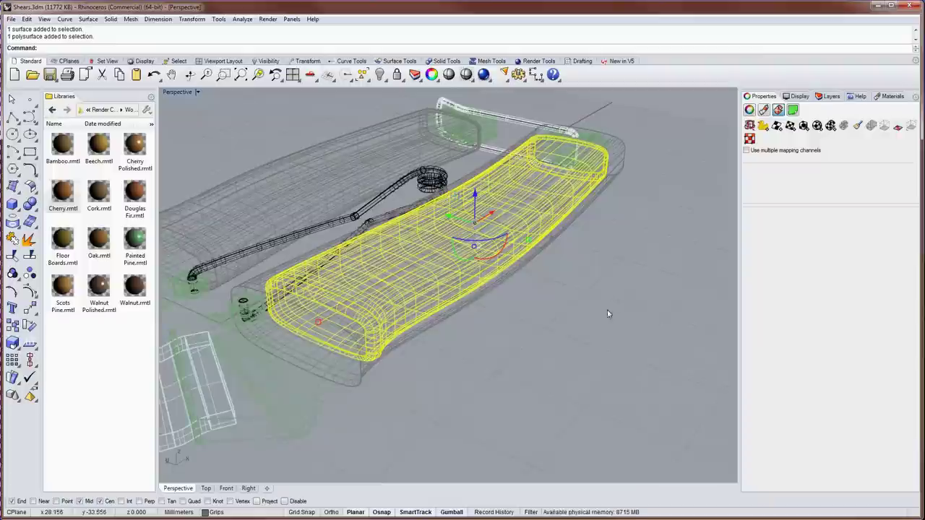
left_click(764, 126)
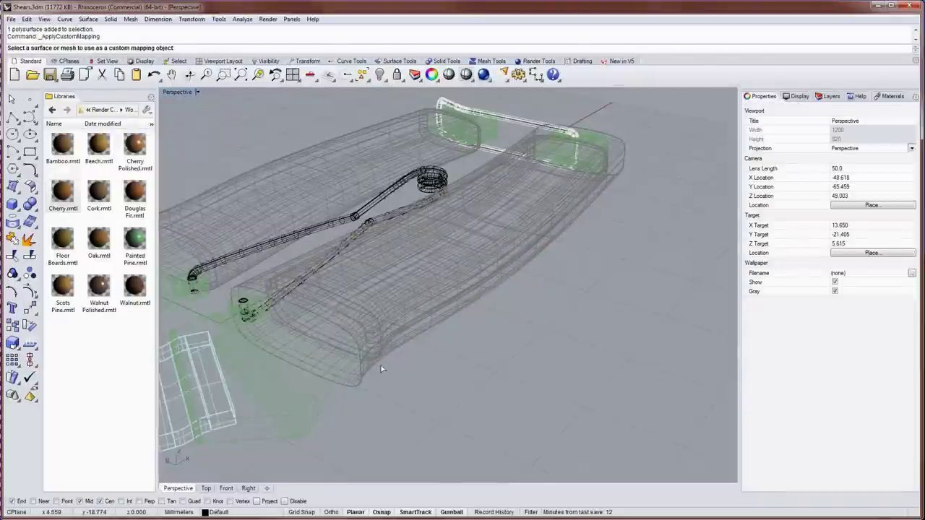
left_click(360, 385)
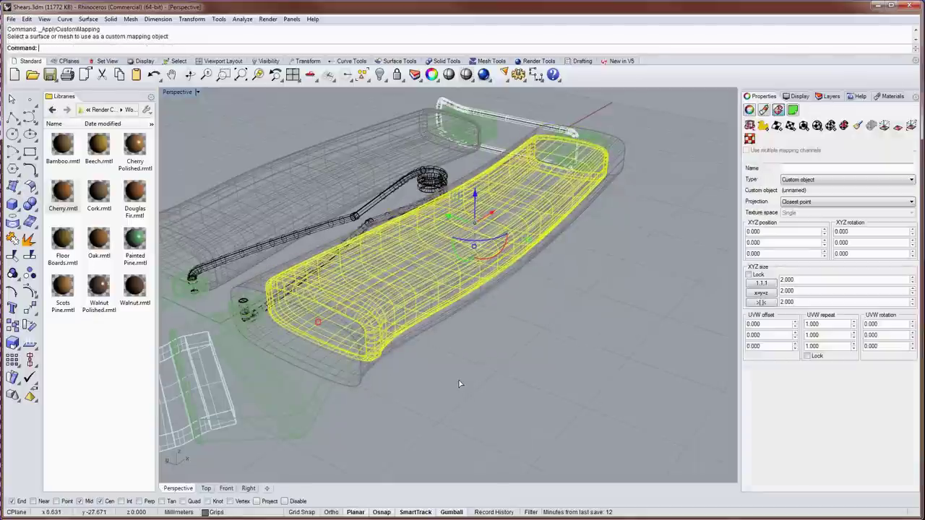
- Hide the enlarged mapping surface and set the viewport's display mode back to Rendered
left_click(421, 333)
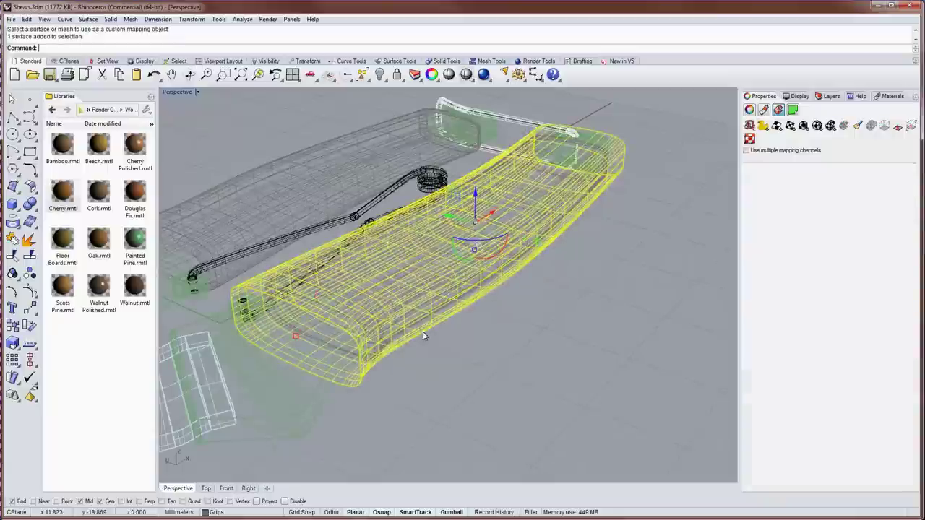
key("Return")
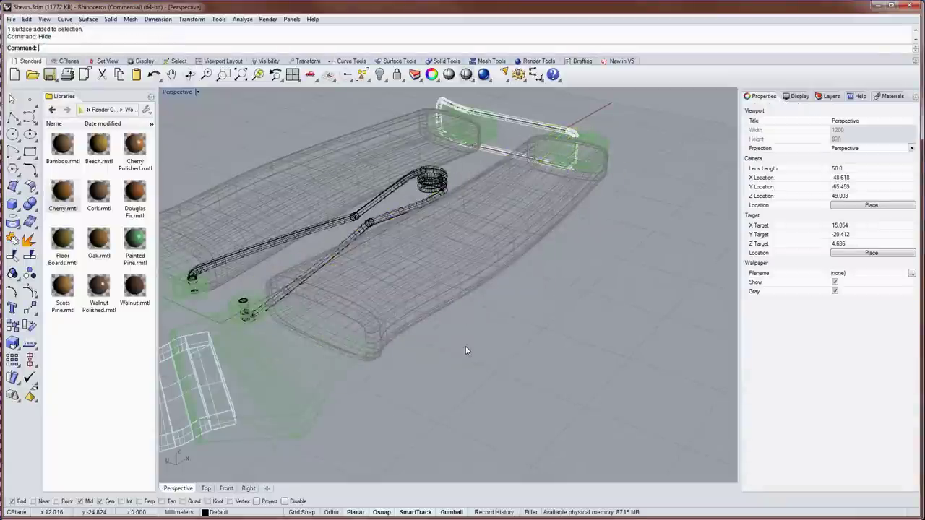
left_click(795, 99)
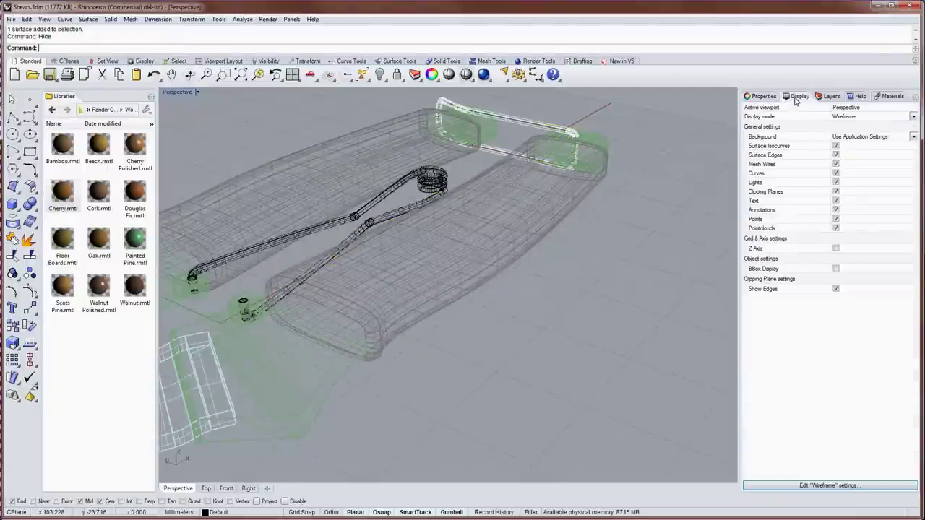
left_click(838, 118)
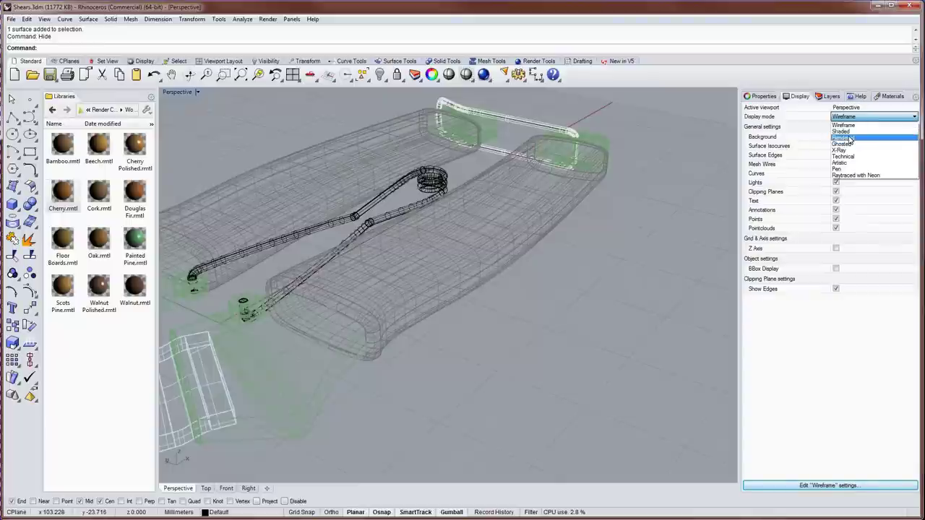
left_click(850, 138)
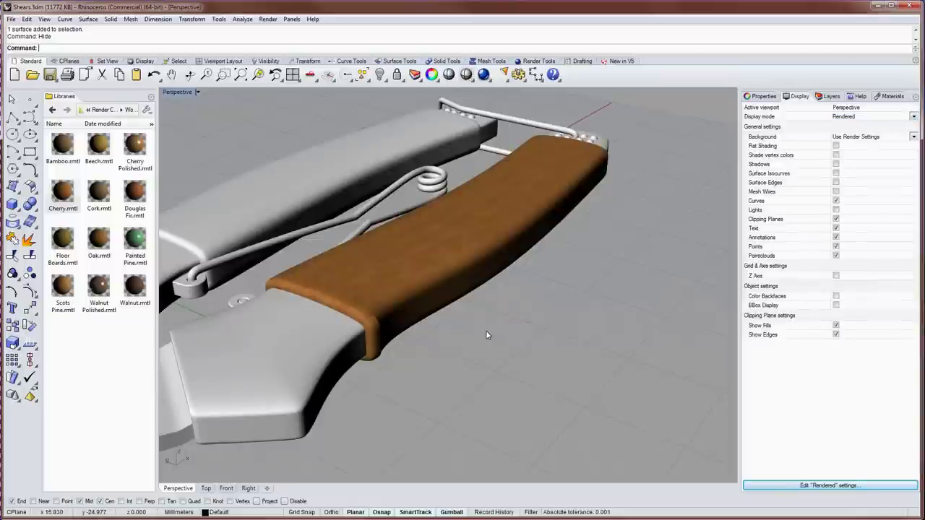
- Examine how the cherry grain follows the grip with the custom mapping applied
right_click_drag(485, 332, 420, 362)
scroll(438, 332, "up", 2)
scroll(436, 332, "down", 4)
left_click(435, 327)
left_click(496, 391)
scroll(490, 384, "down", 2)
key("Home")
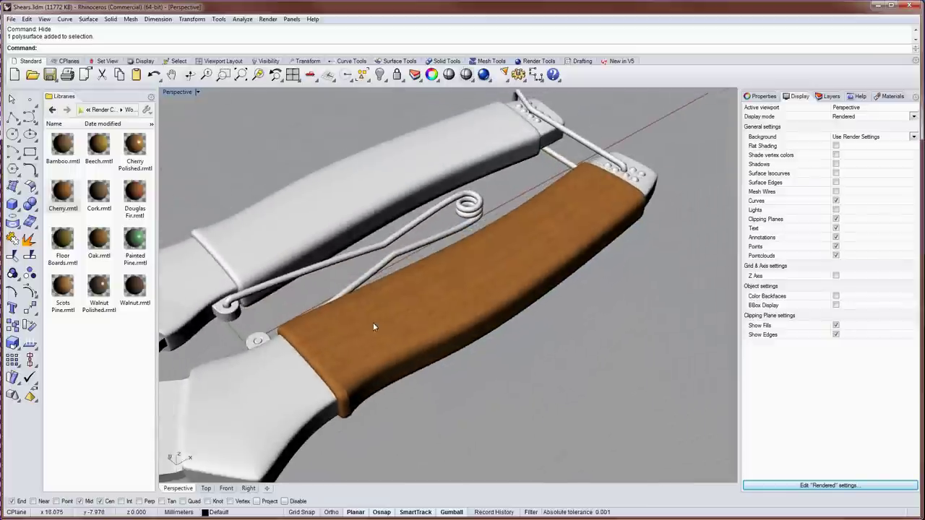
left_click(373, 323)
left_click(600, 370)
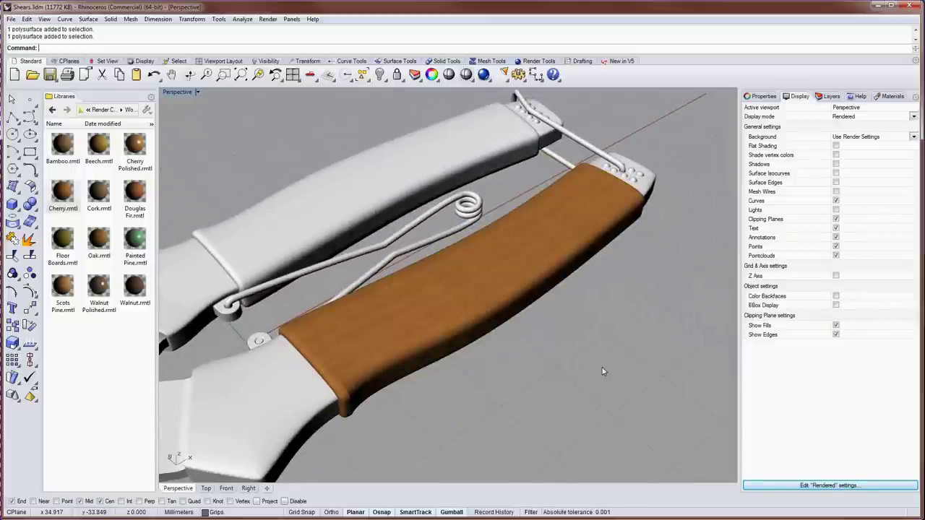